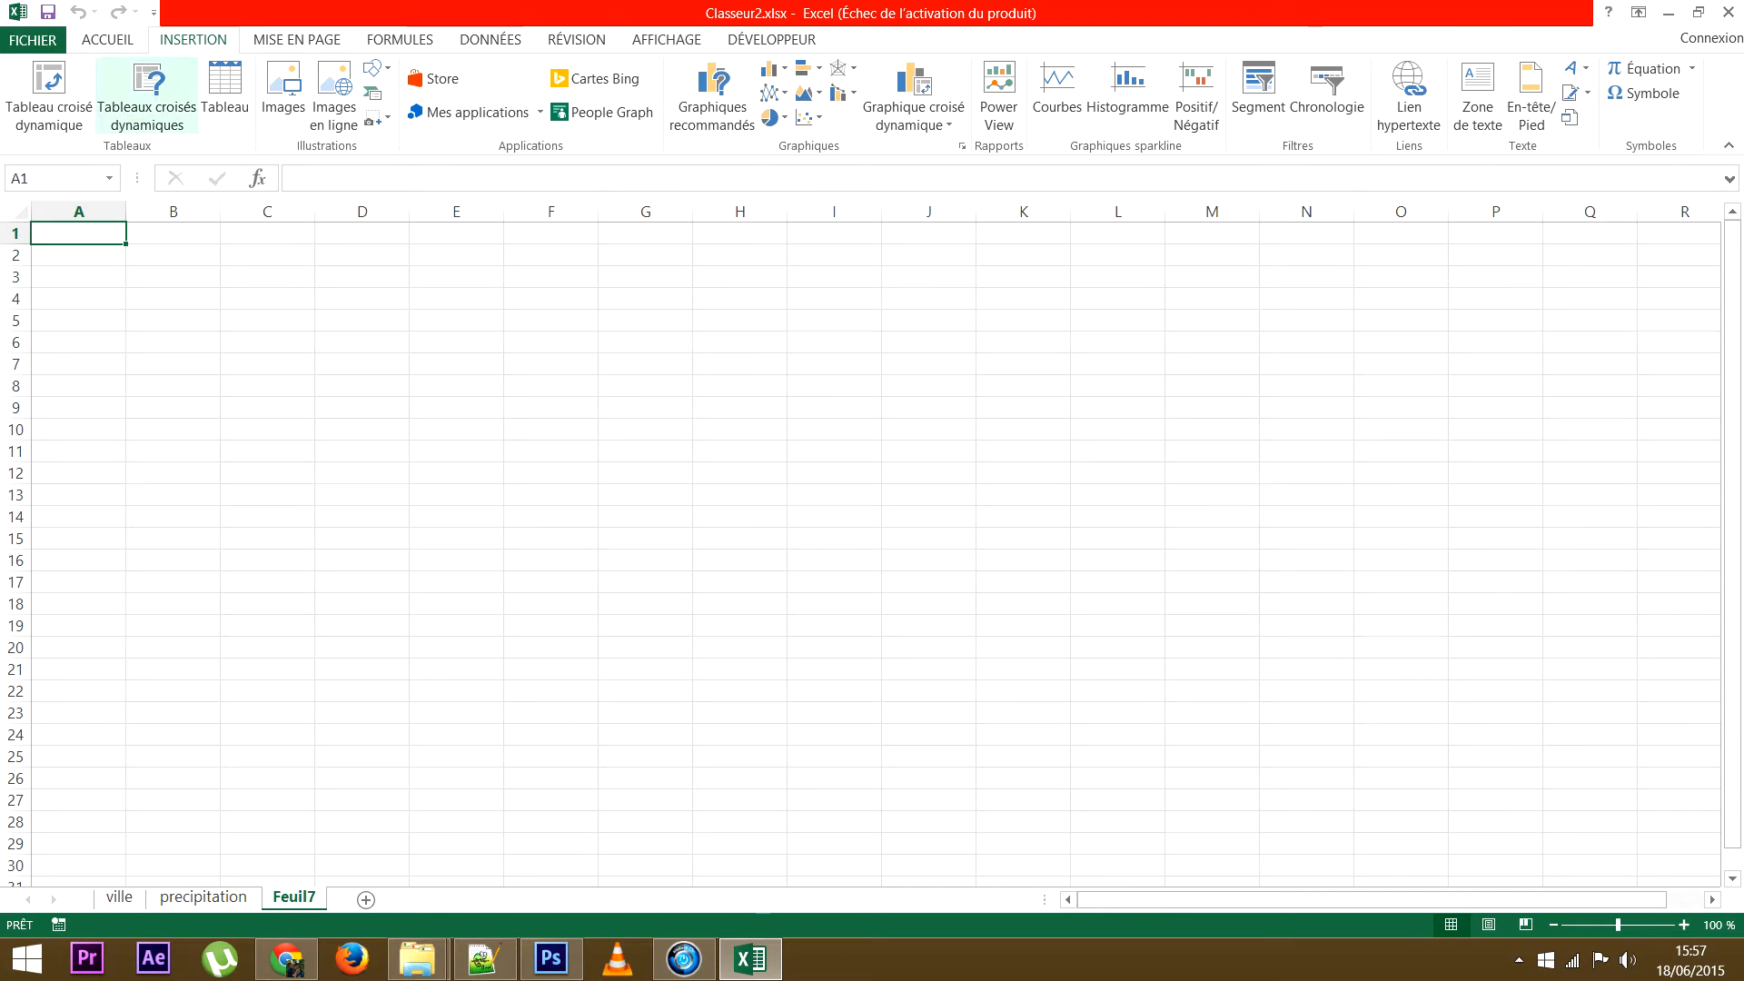
Create a pivot table in cell A1 of Feuil7 from columns A to C of the precipitation sheet
{"action": "left_click", "coordinate": [49, 96]}
{"action": "left_click", "coordinate": [203, 897]}
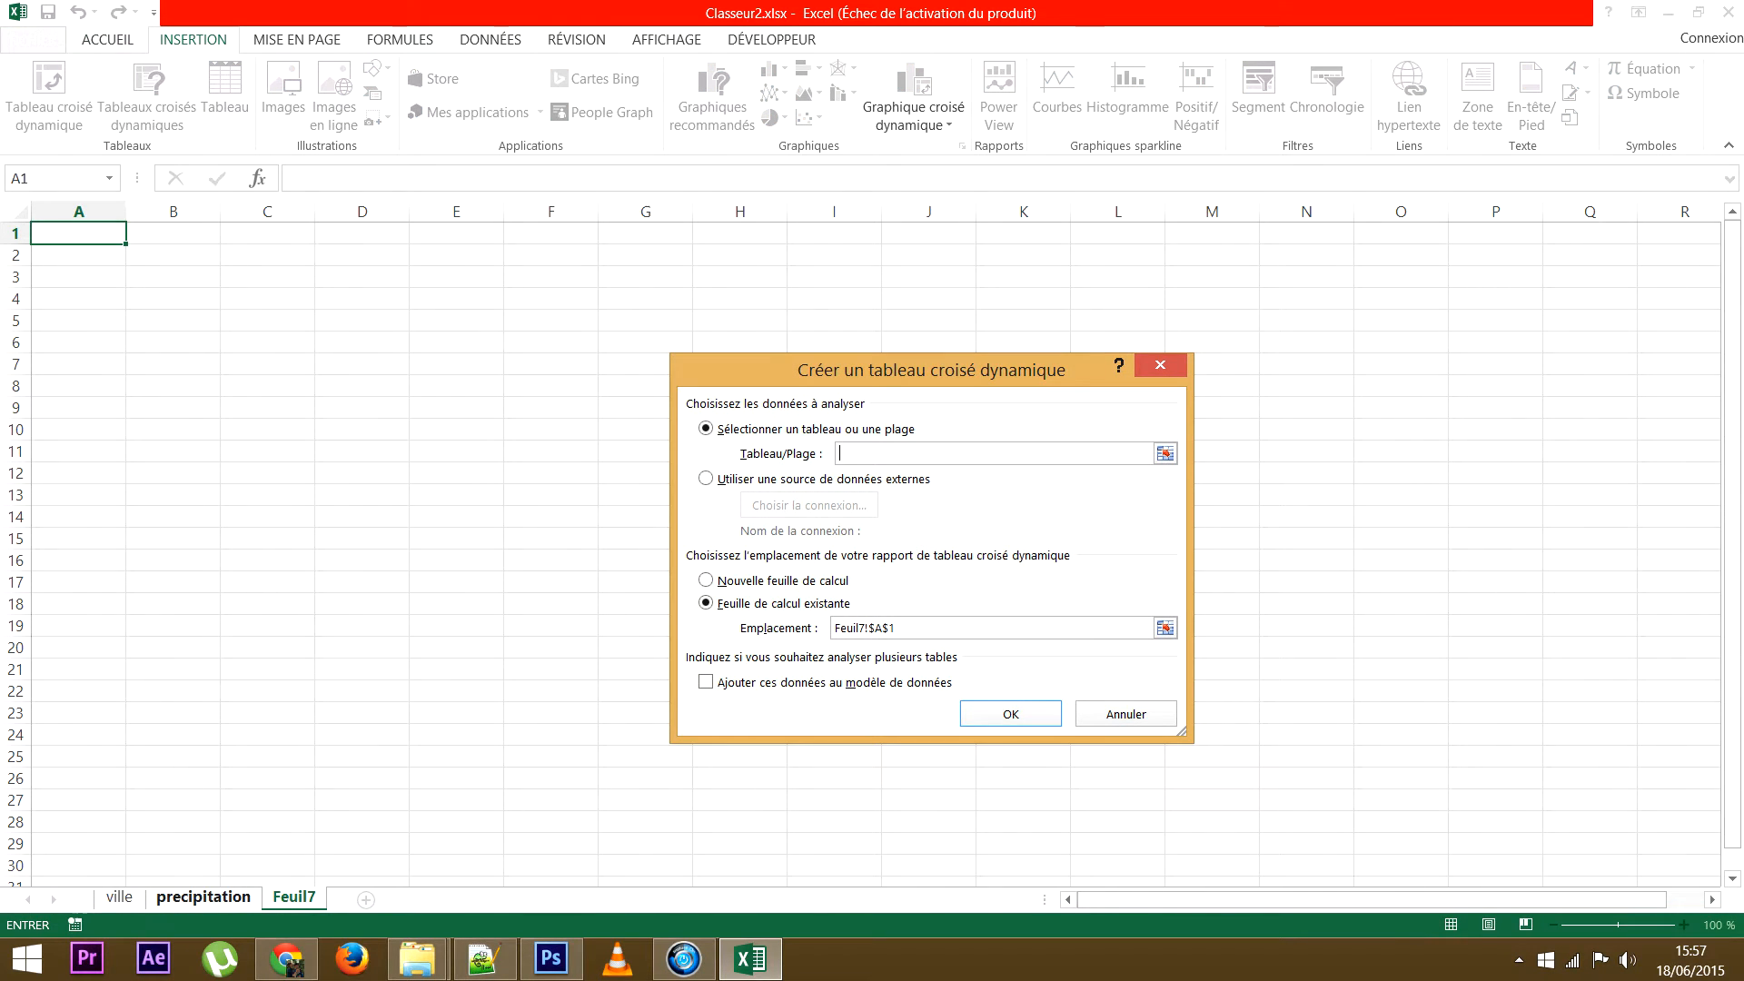
{"action": "left_click_drag", "start_coordinate": [102, 211], "coordinate": [304, 211]}
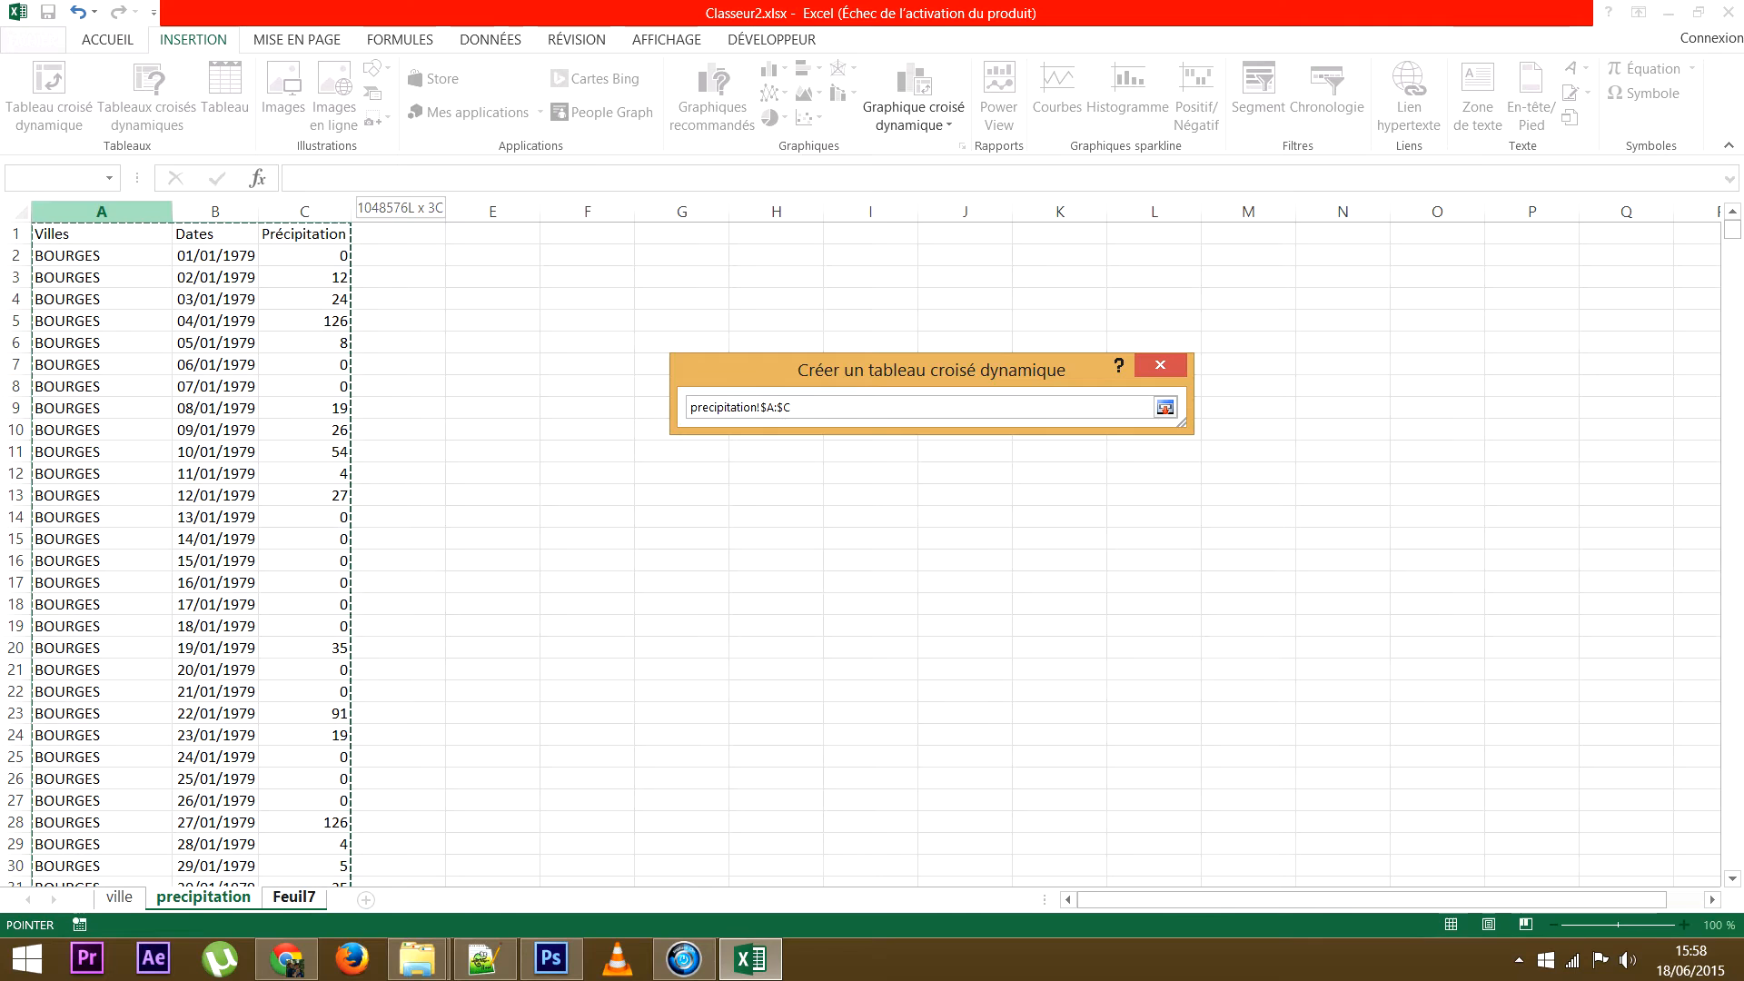
{"action": "key", "text": "Return"}
{"action": "key", "text": "Return"}
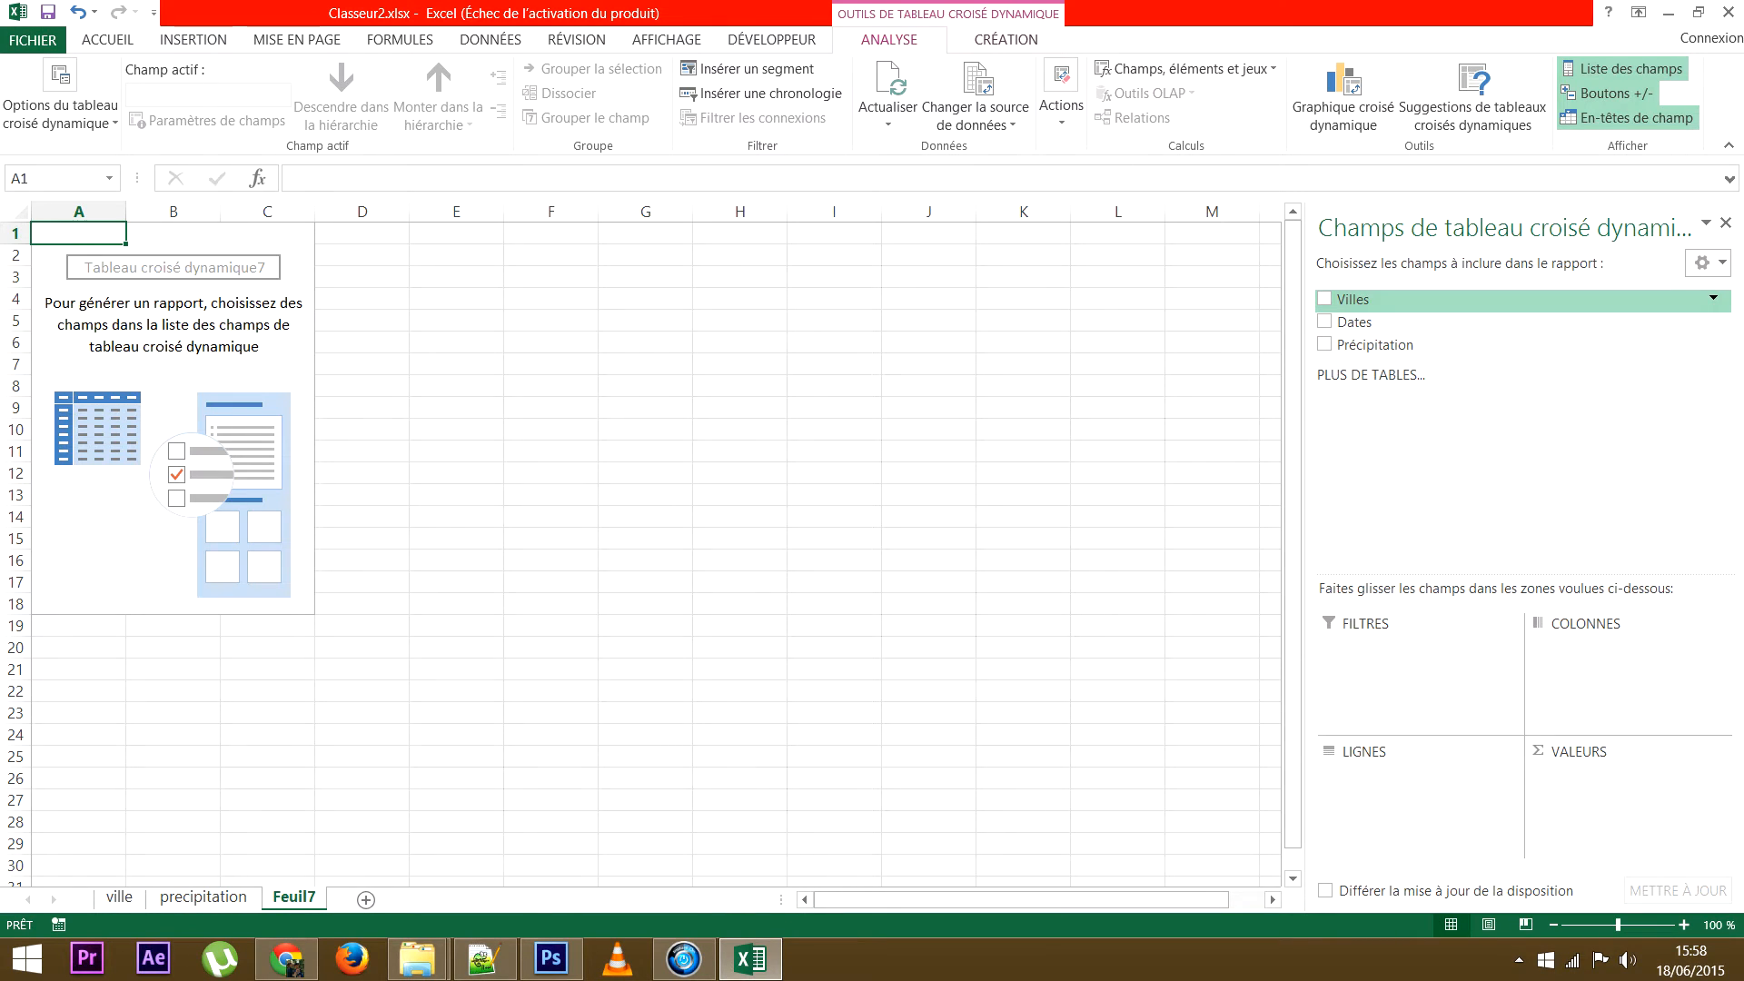
Add Villes to the pivot table's rows and Précipitation to its values
{"action": "left_click", "coordinate": [1324, 299]}
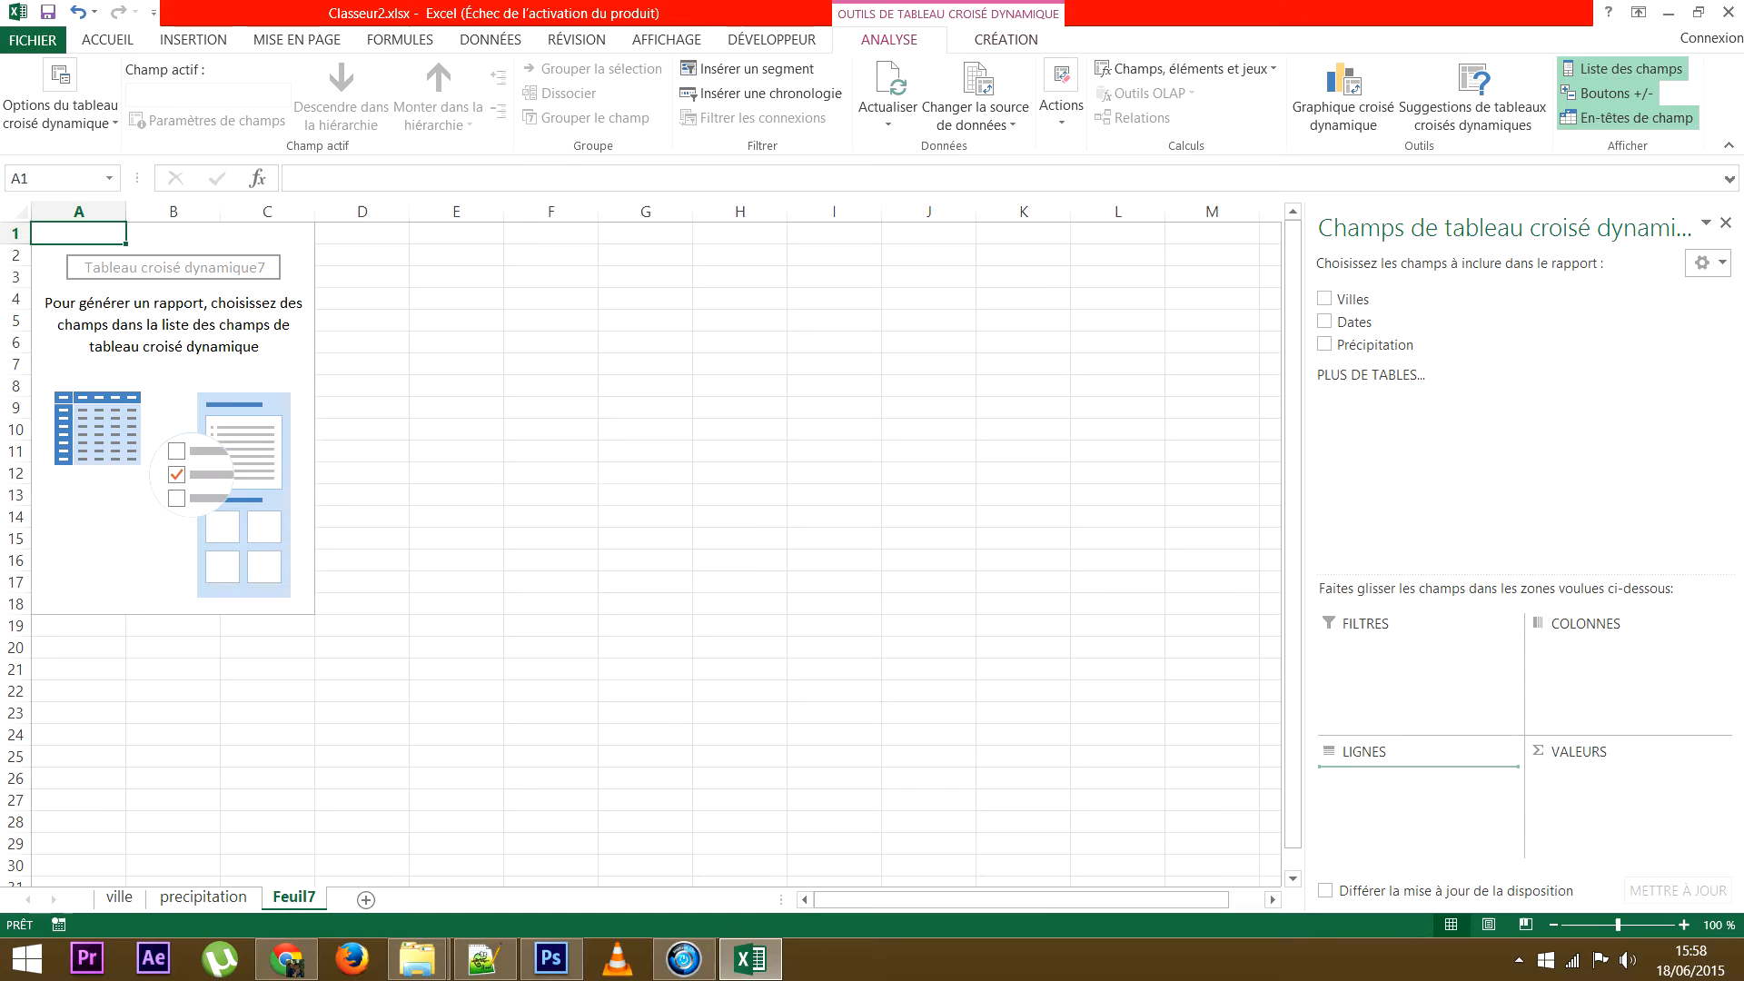
{"action": "left_click_drag", "start_coordinate": [1374, 345], "coordinate": [1612, 779]}
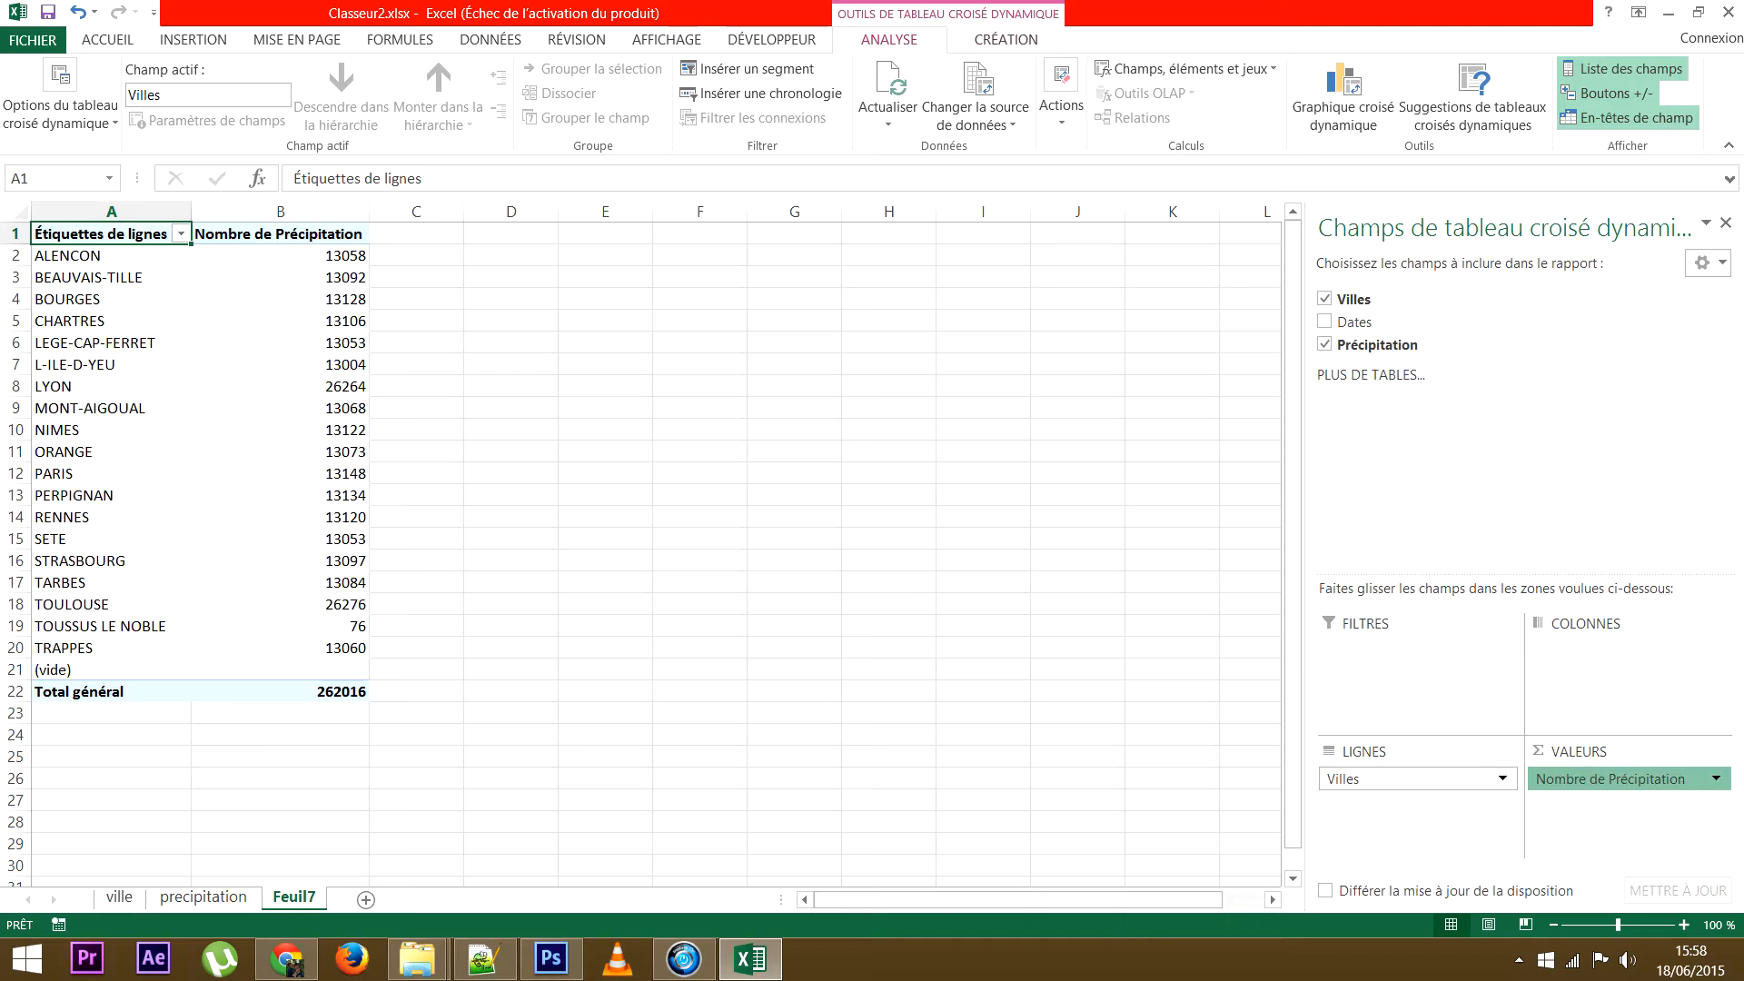
Summarize the Précipitation value field by Moyenne and show it as Rang - Du plus petit au plus grand, with Villes as base field
{"action": "left_click", "coordinate": [1611, 778]}
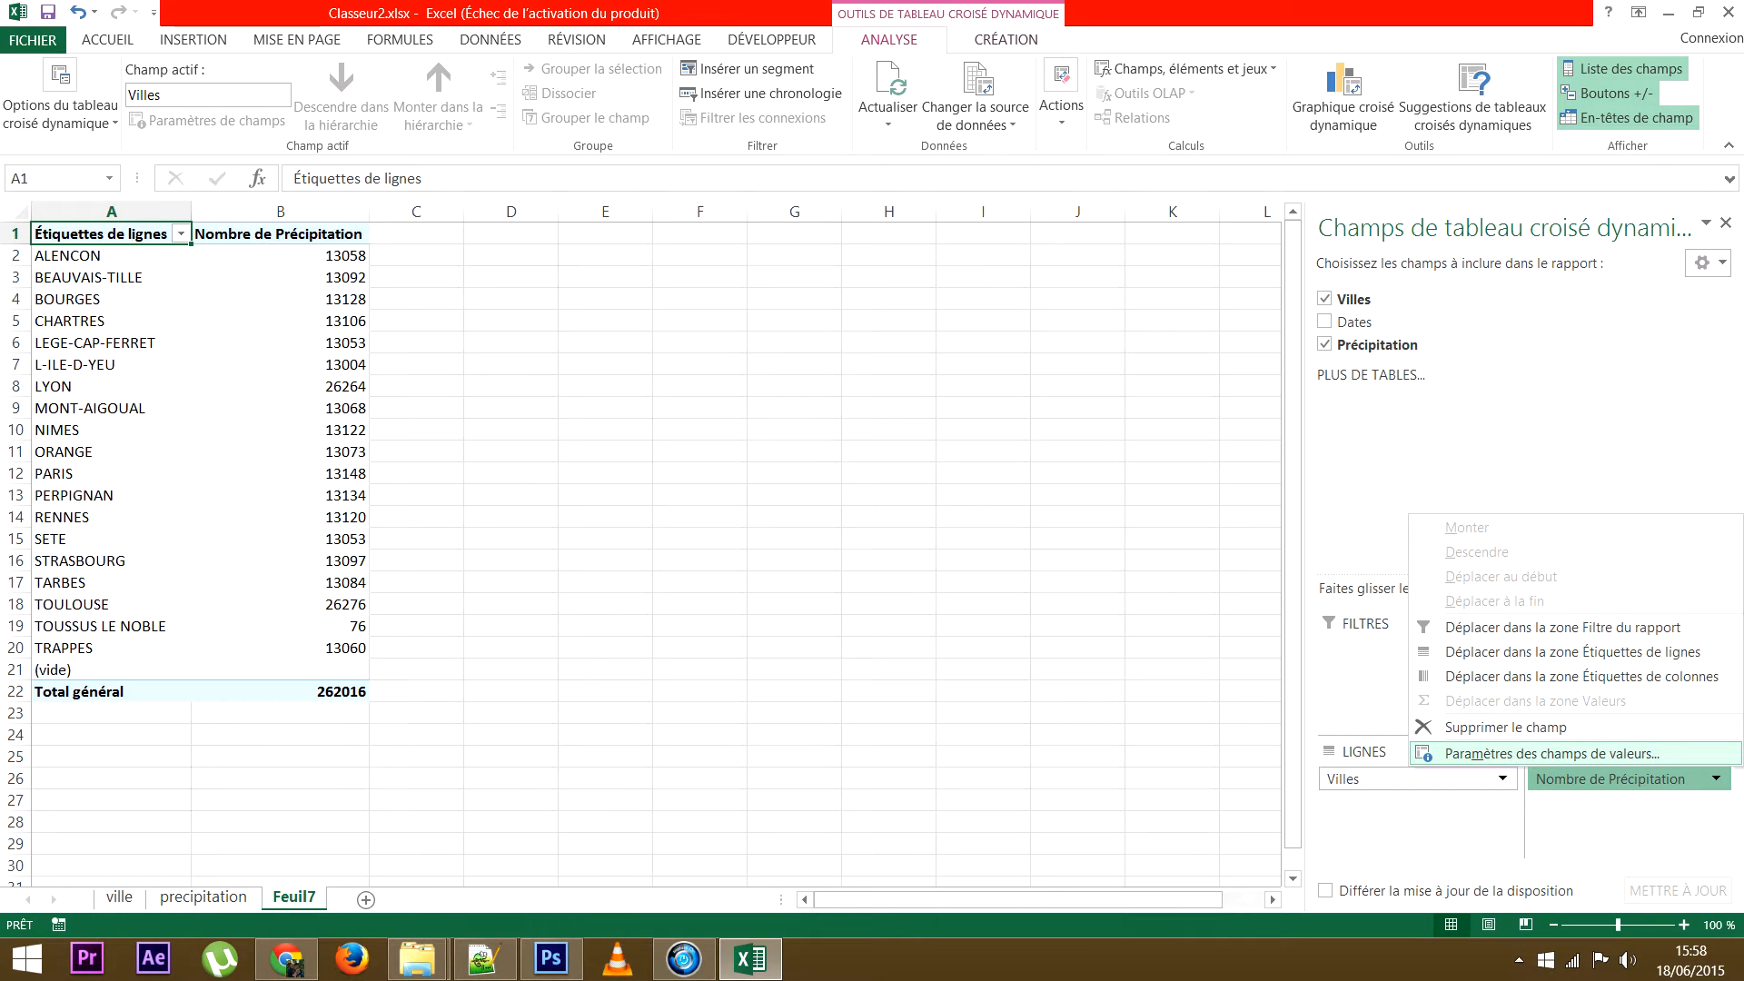
{"action": "left_click", "coordinate": [1551, 753]}
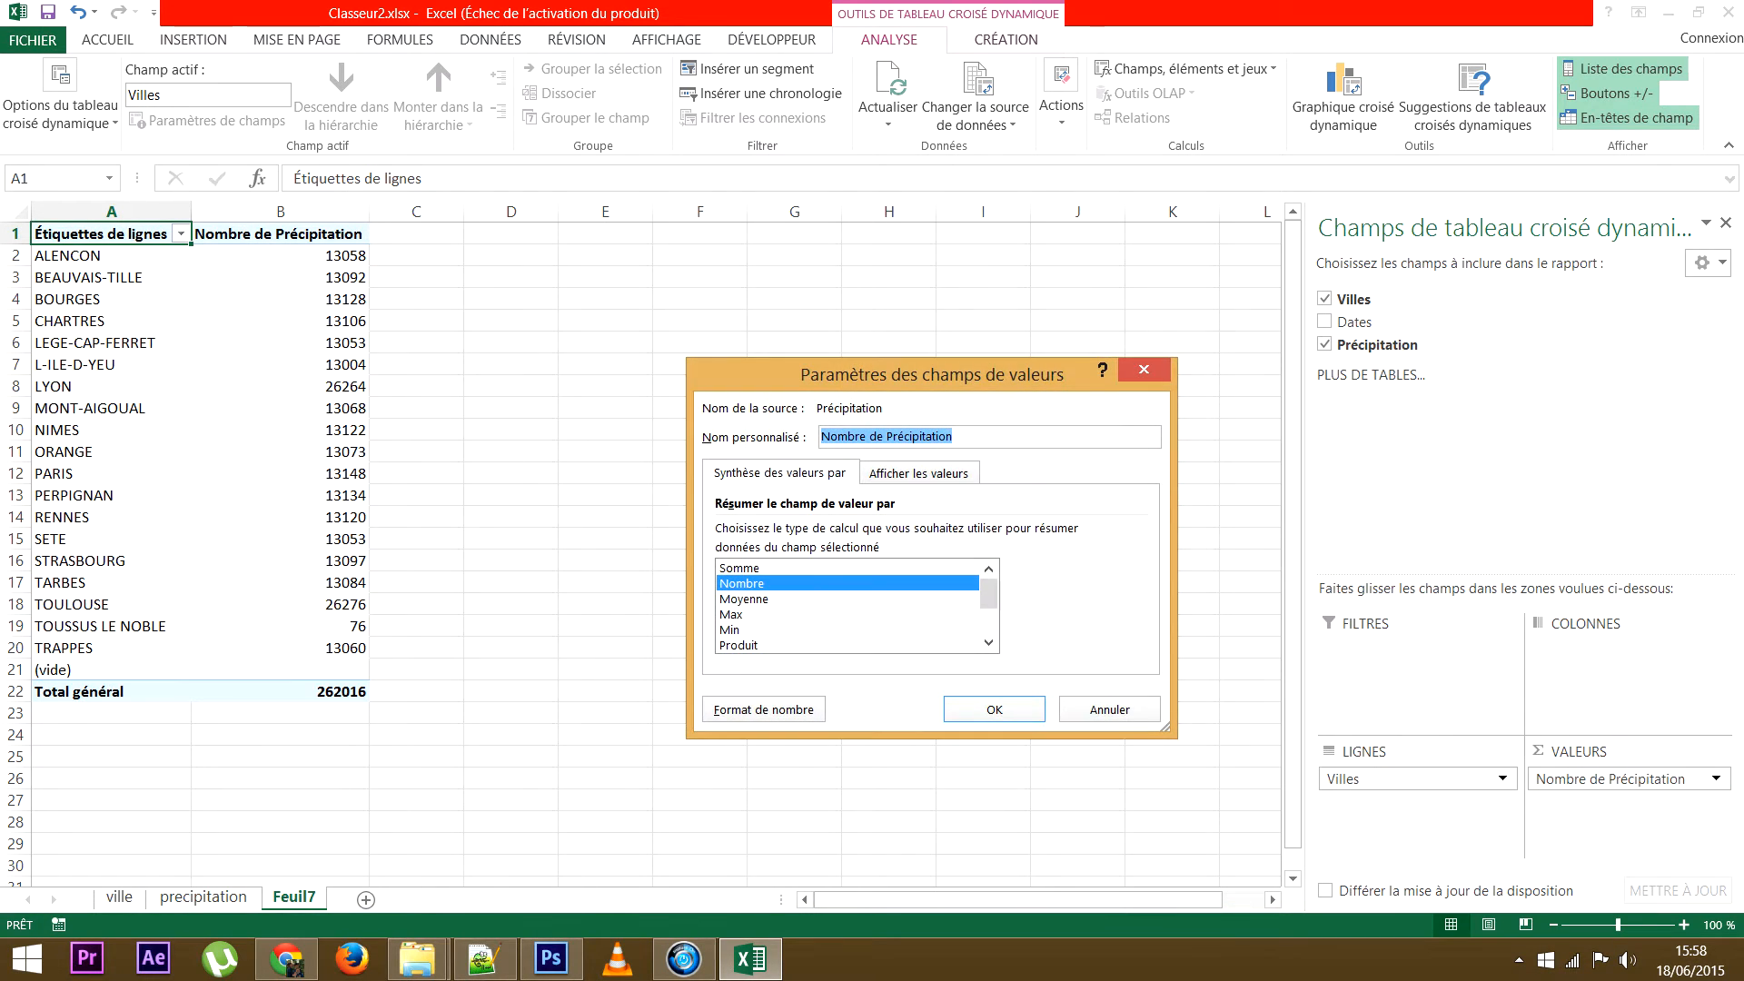
{"action": "left_click", "coordinate": [745, 599]}
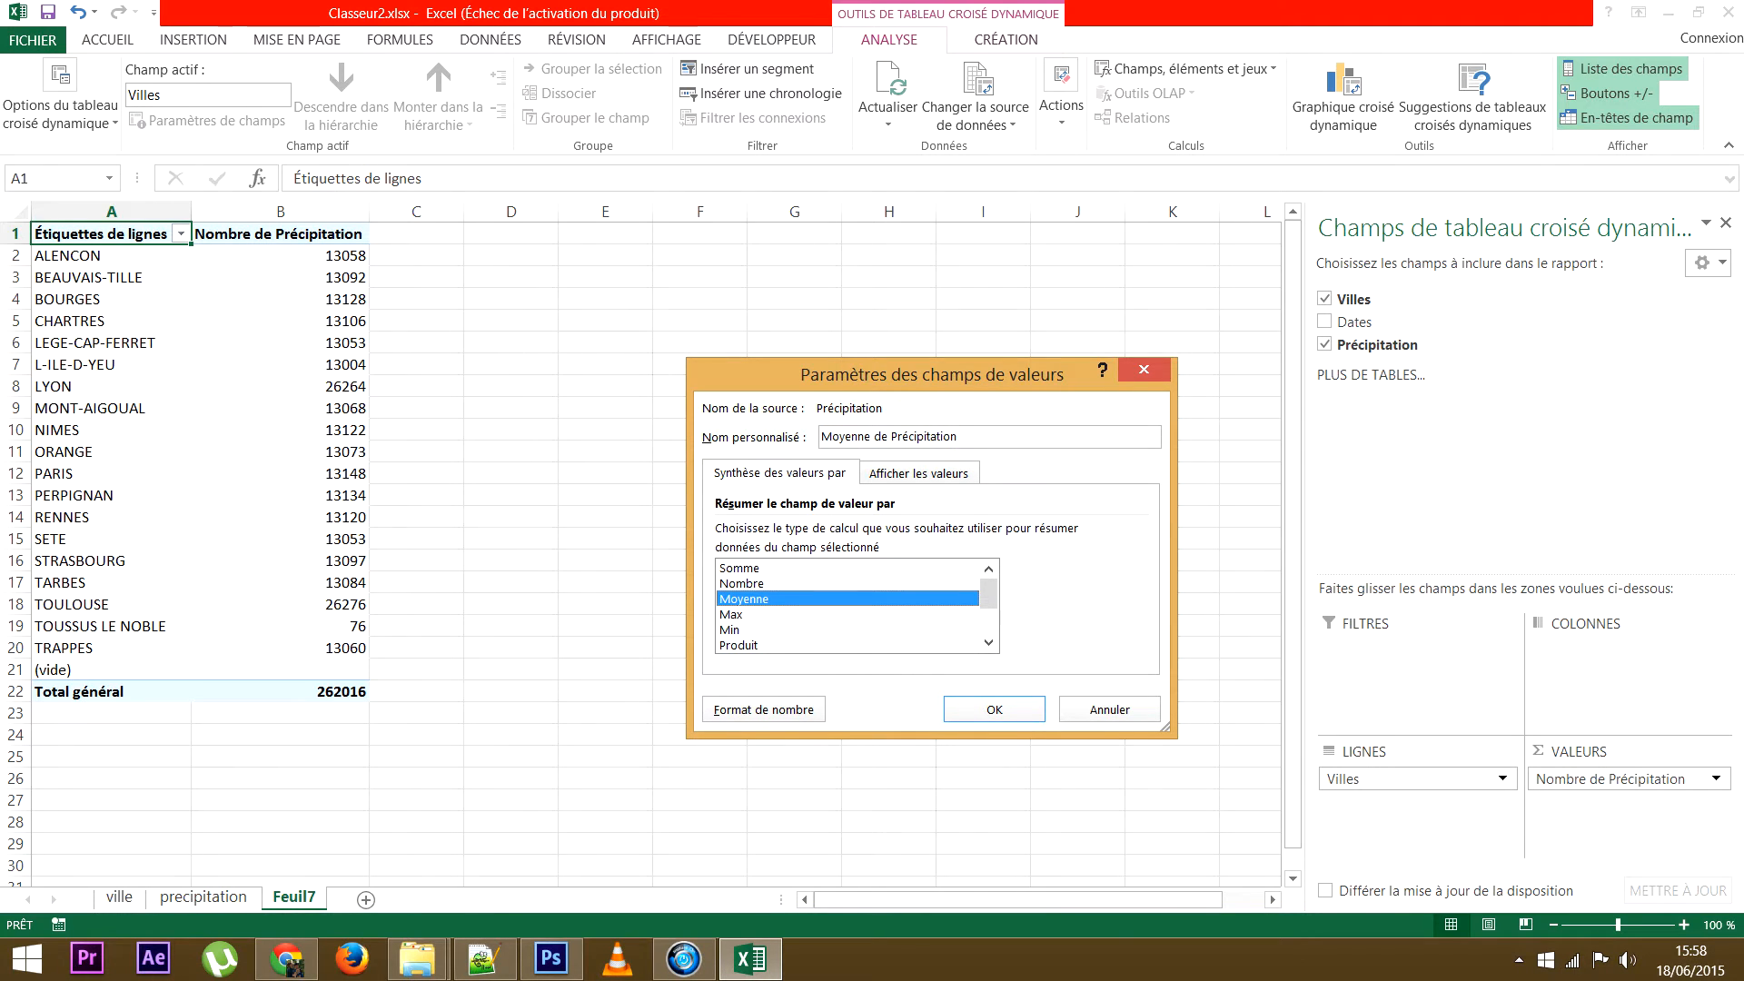
{"action": "left_click", "coordinate": [919, 473]}
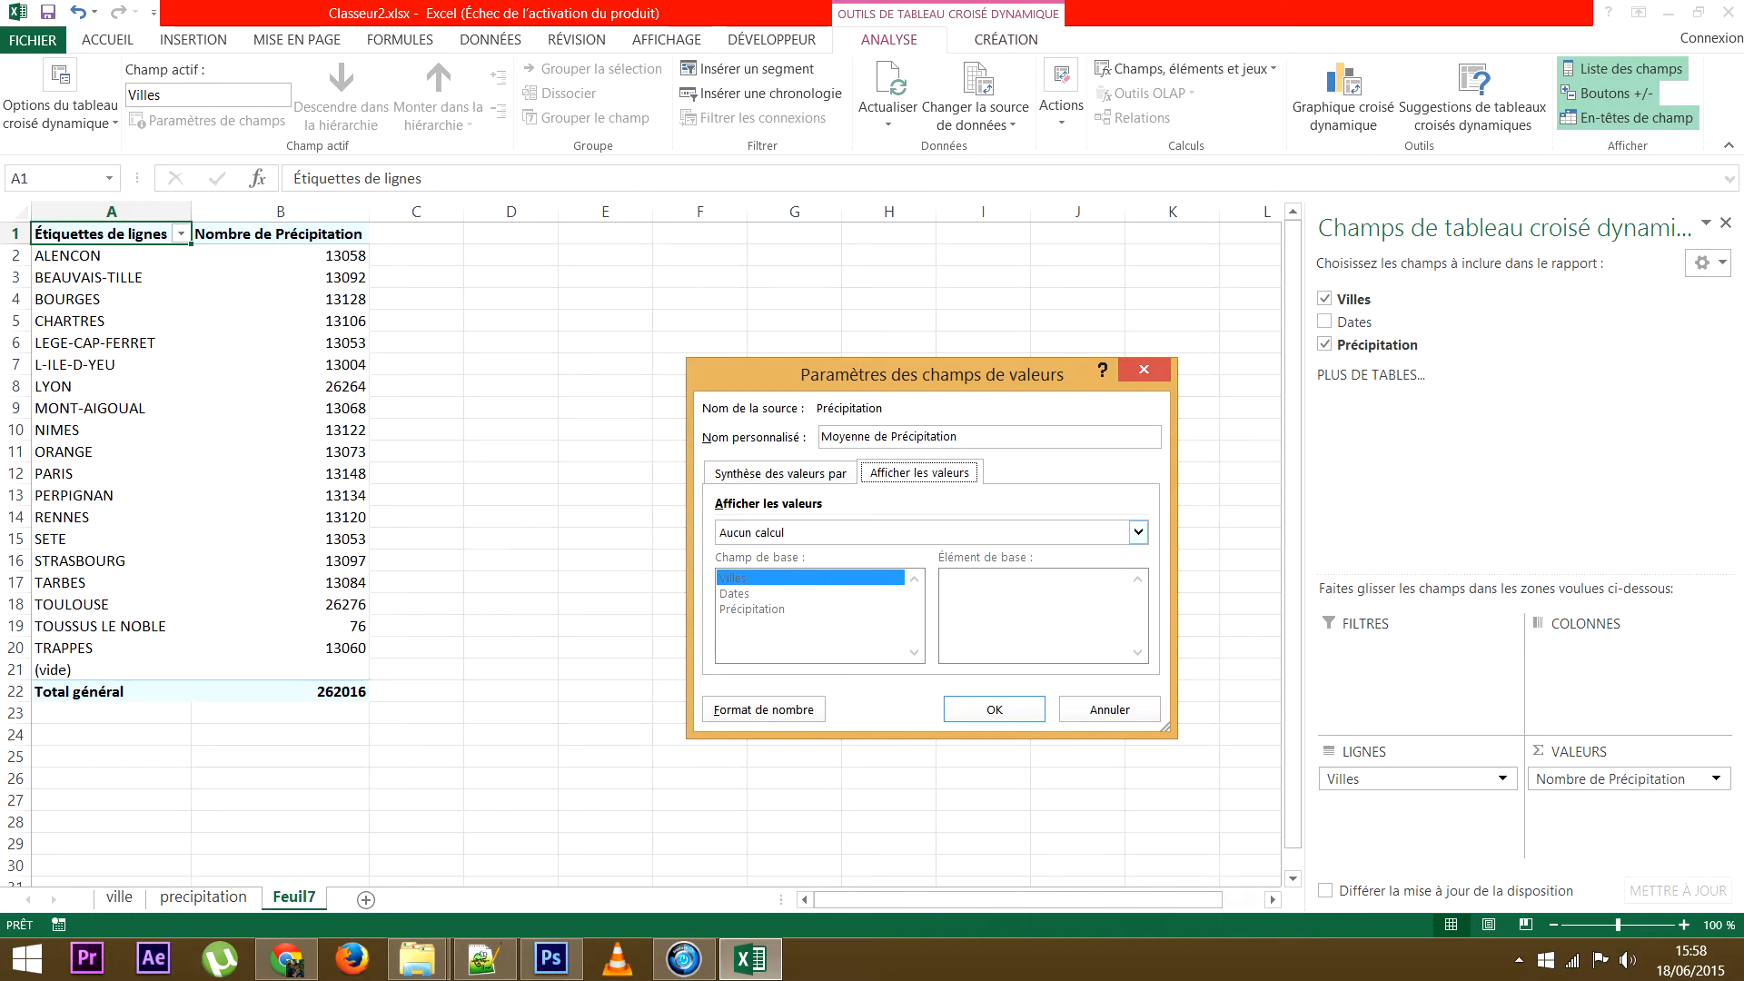
{"action": "left_click", "coordinate": [1137, 532]}
{"action": "scroll", "coordinate": [1090, 584], "scroll_direction": "down", "scroll_amount": 8}
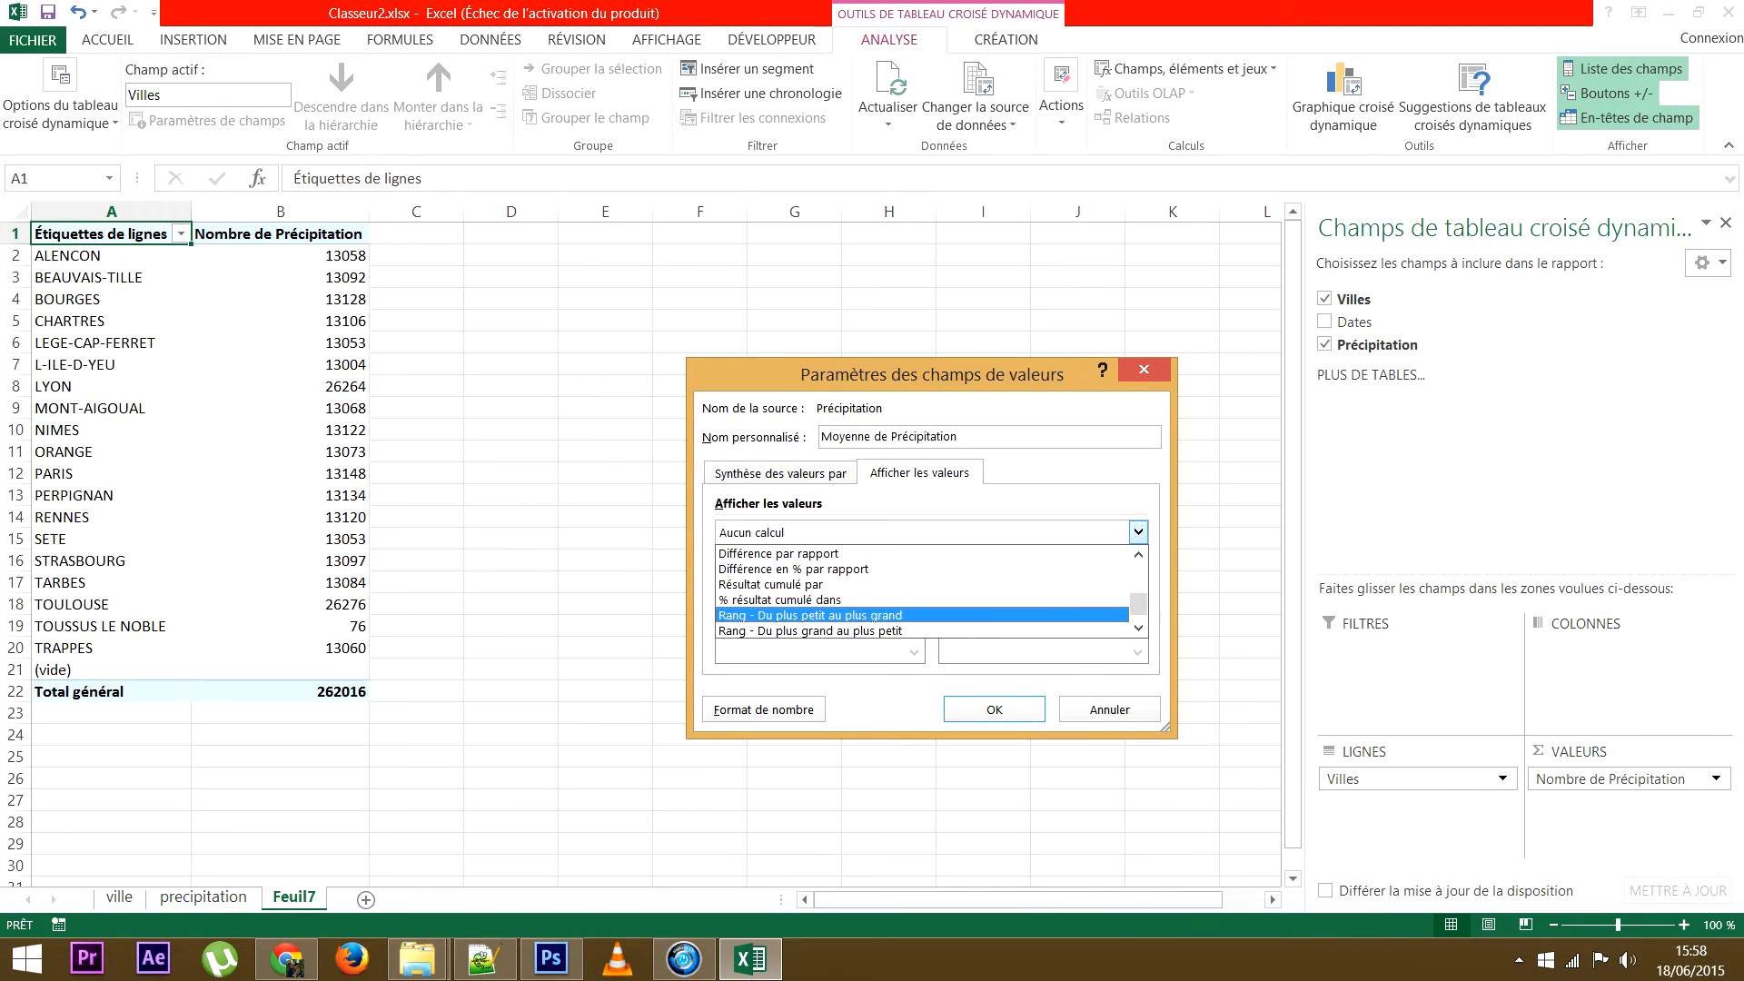
{"action": "left_click", "coordinate": [810, 615]}
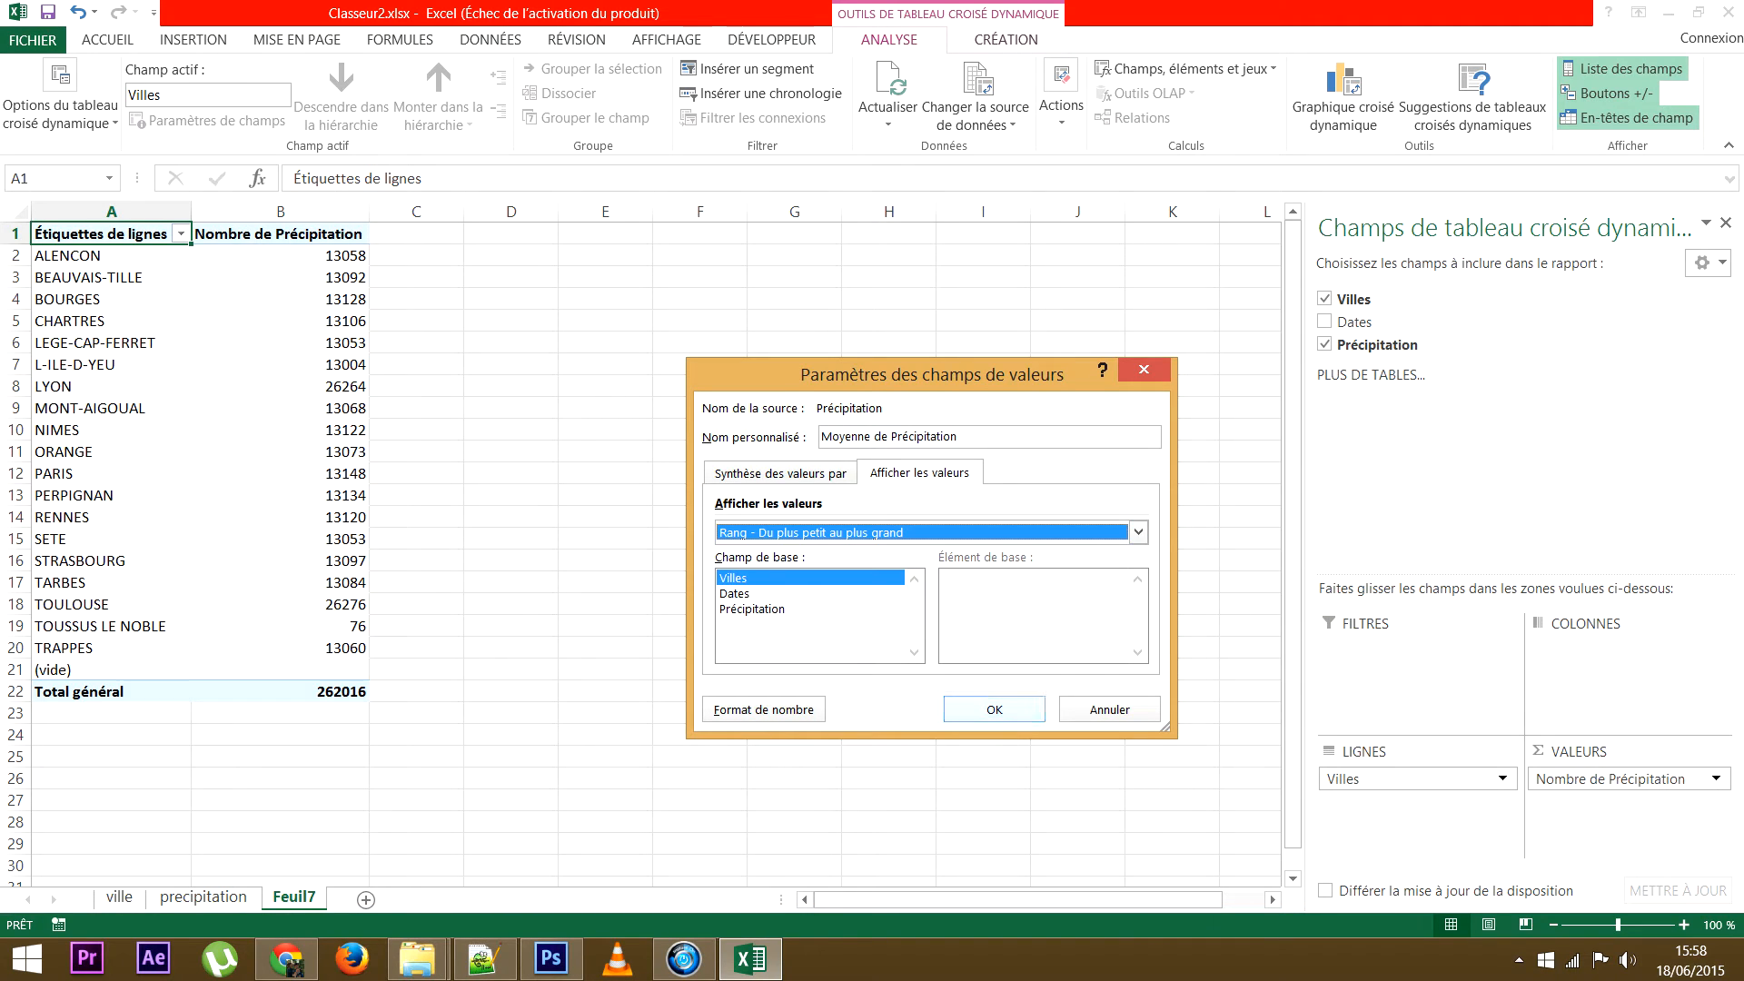
{"action": "key", "text": "Return"}
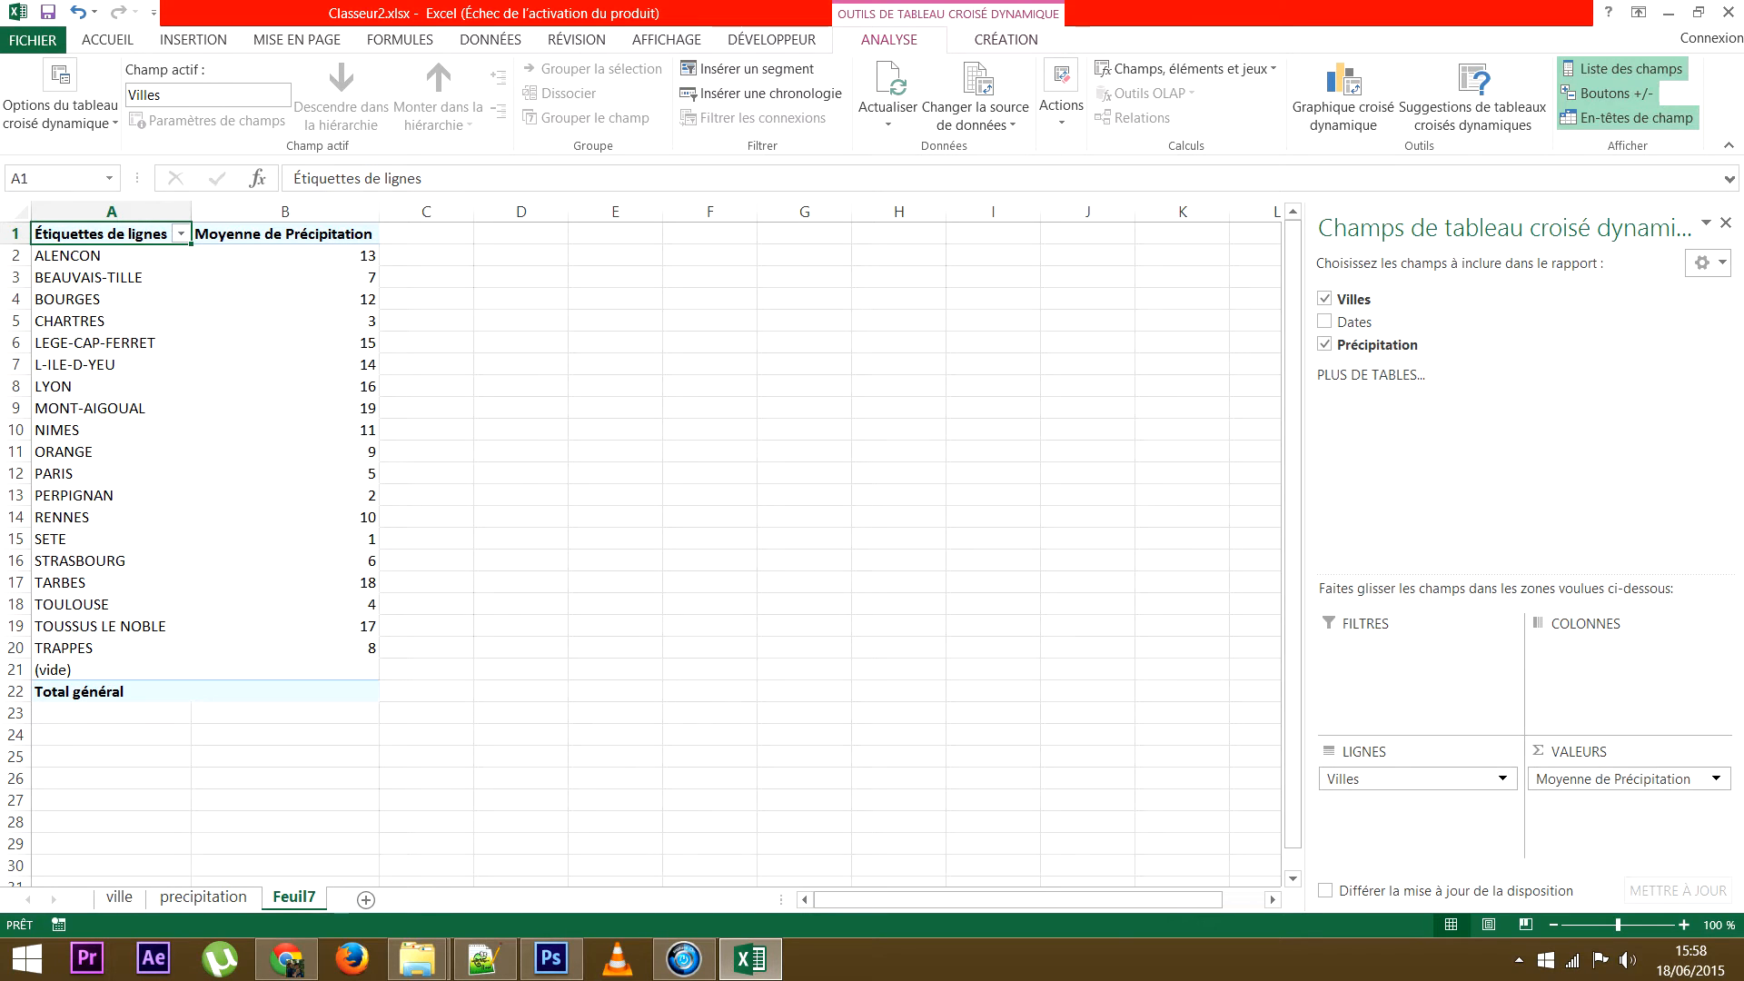
Manually move SETE to the first row of the pivot table and PERPIGNAN directly below it
{"action": "left_click", "coordinate": [355, 538]}
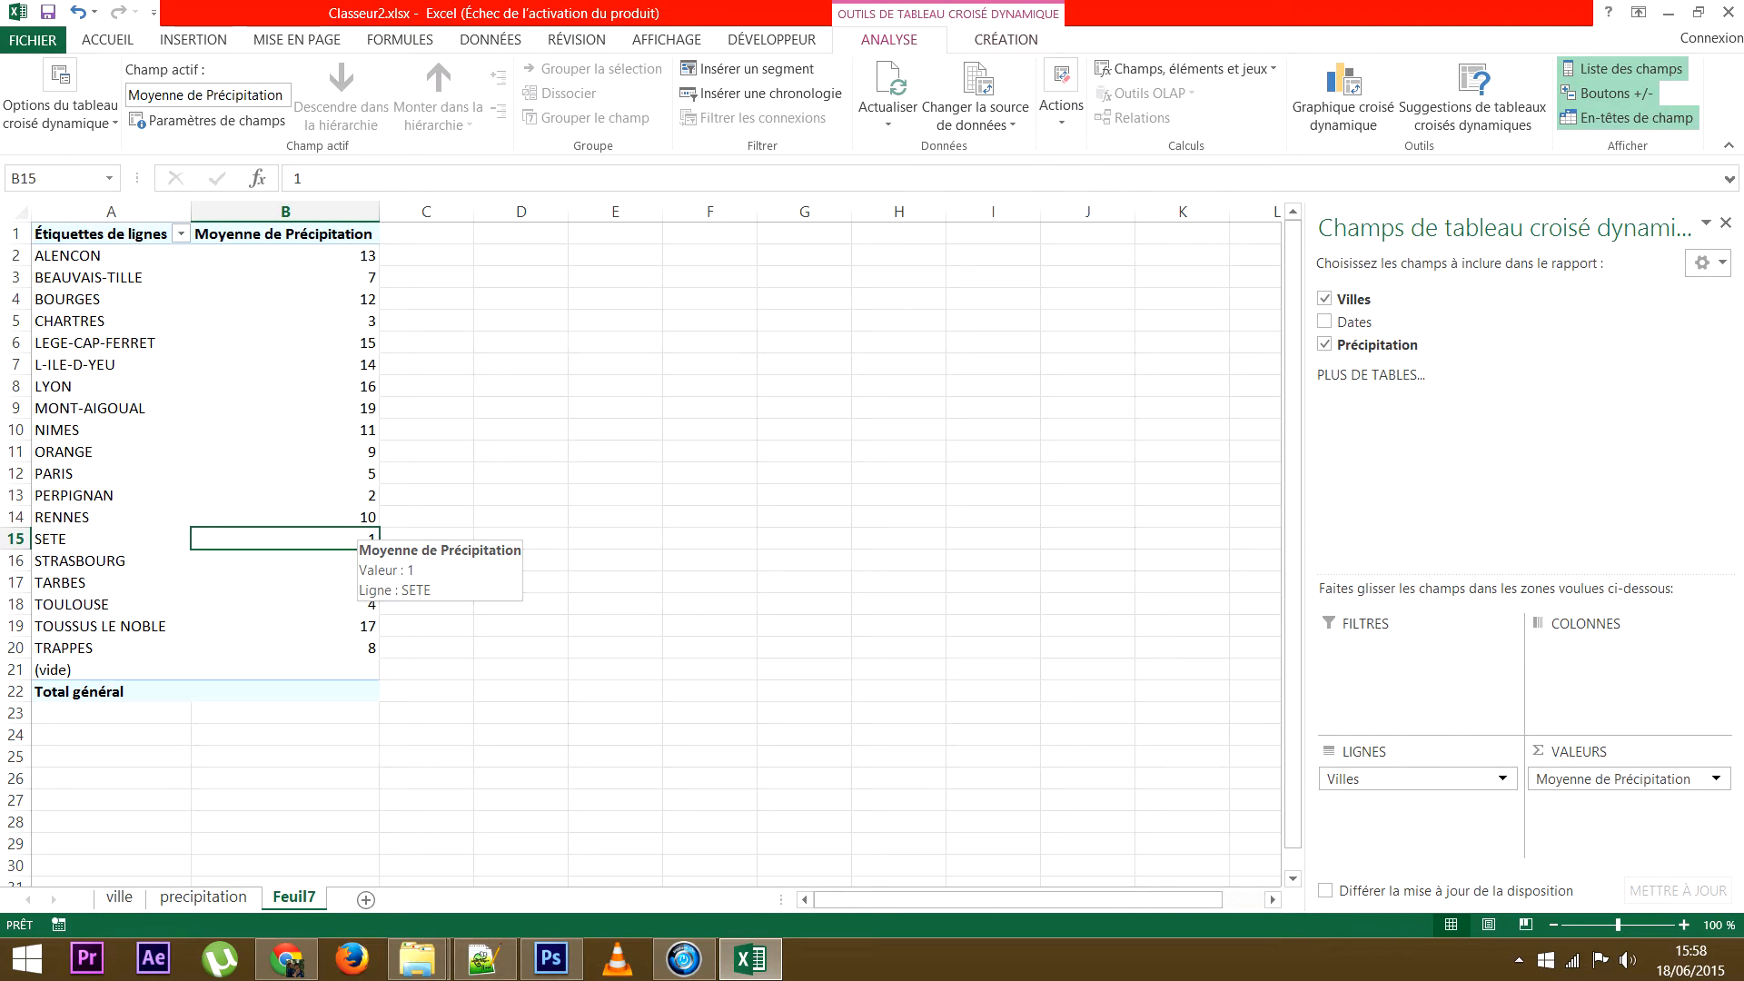
{"action": "left_click", "coordinate": [355, 408]}
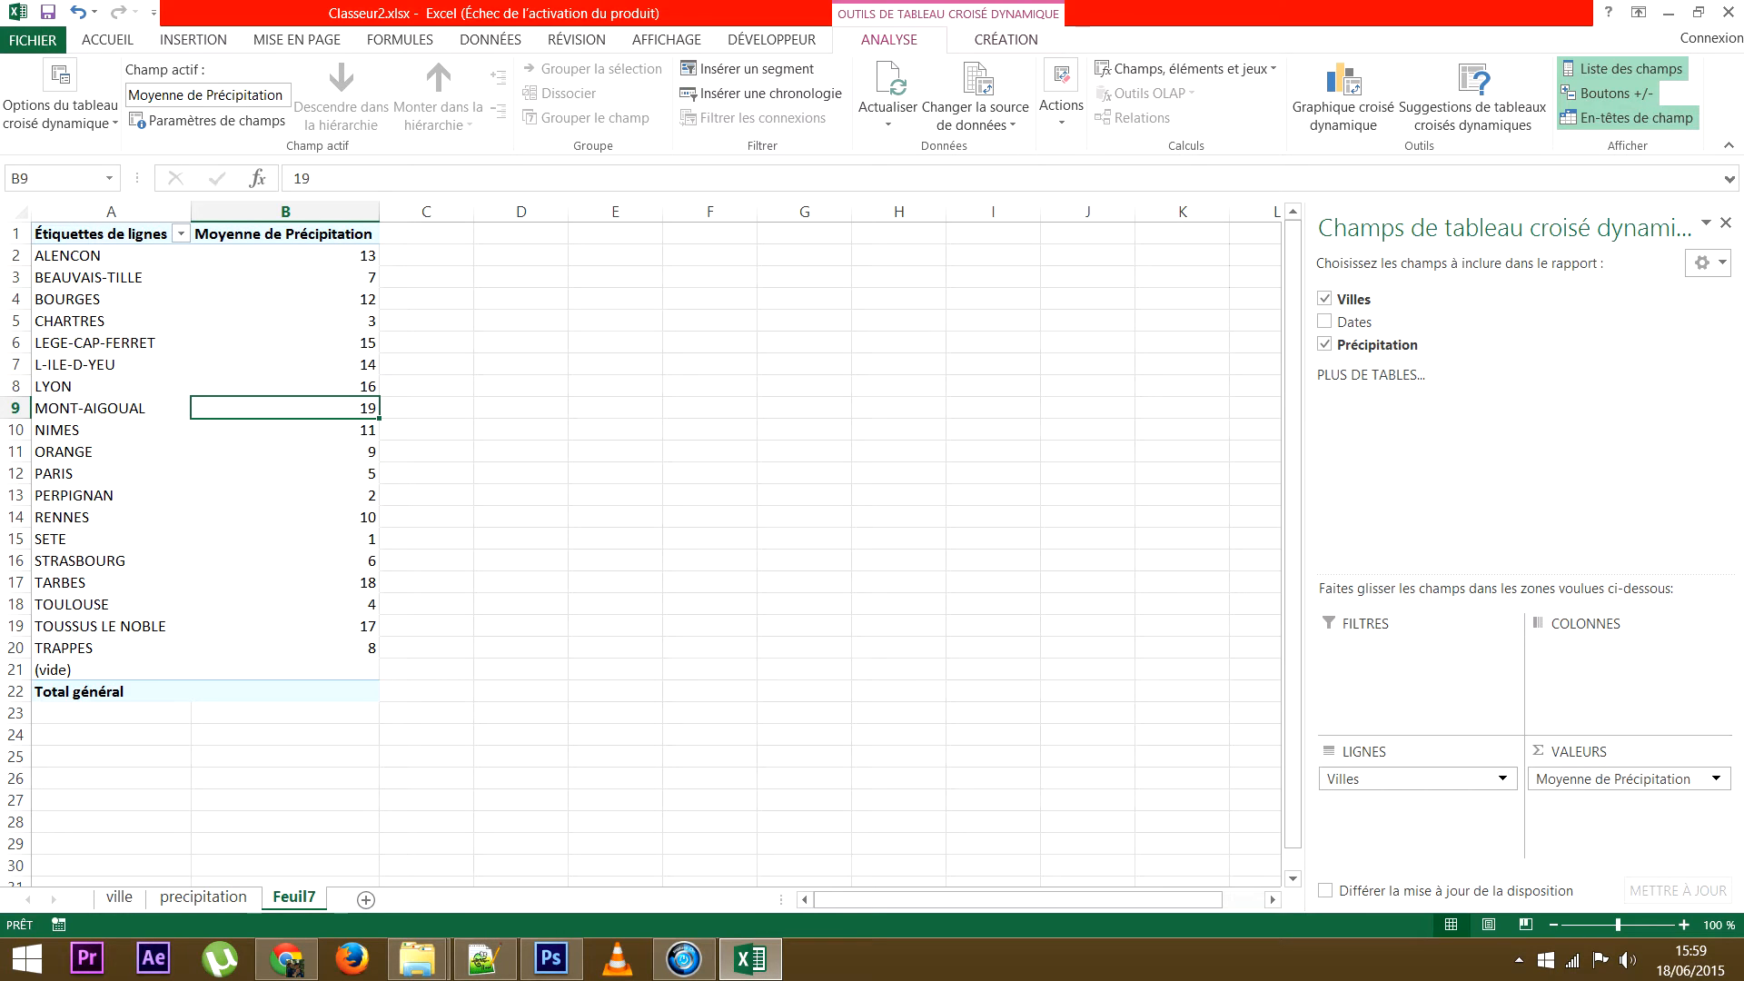
{"action": "left_click", "coordinate": [111, 539]}
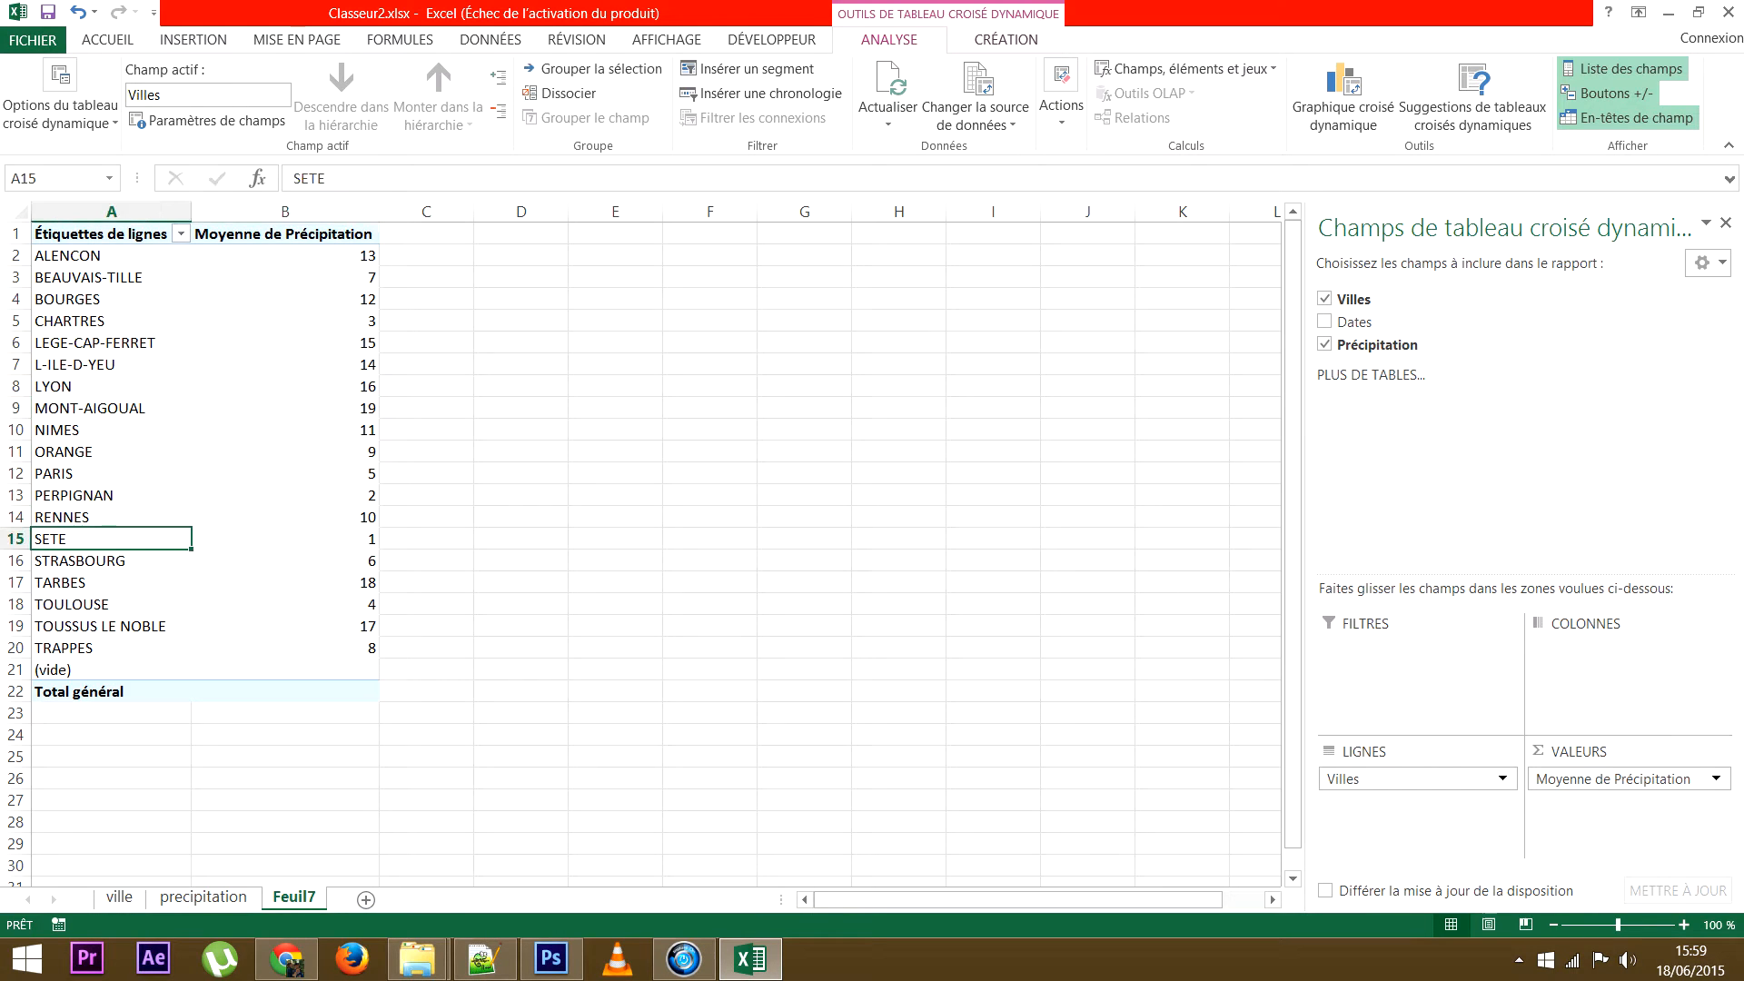
{"action": "left_click_drag", "start_coordinate": [110, 548], "coordinate": [82, 245]}
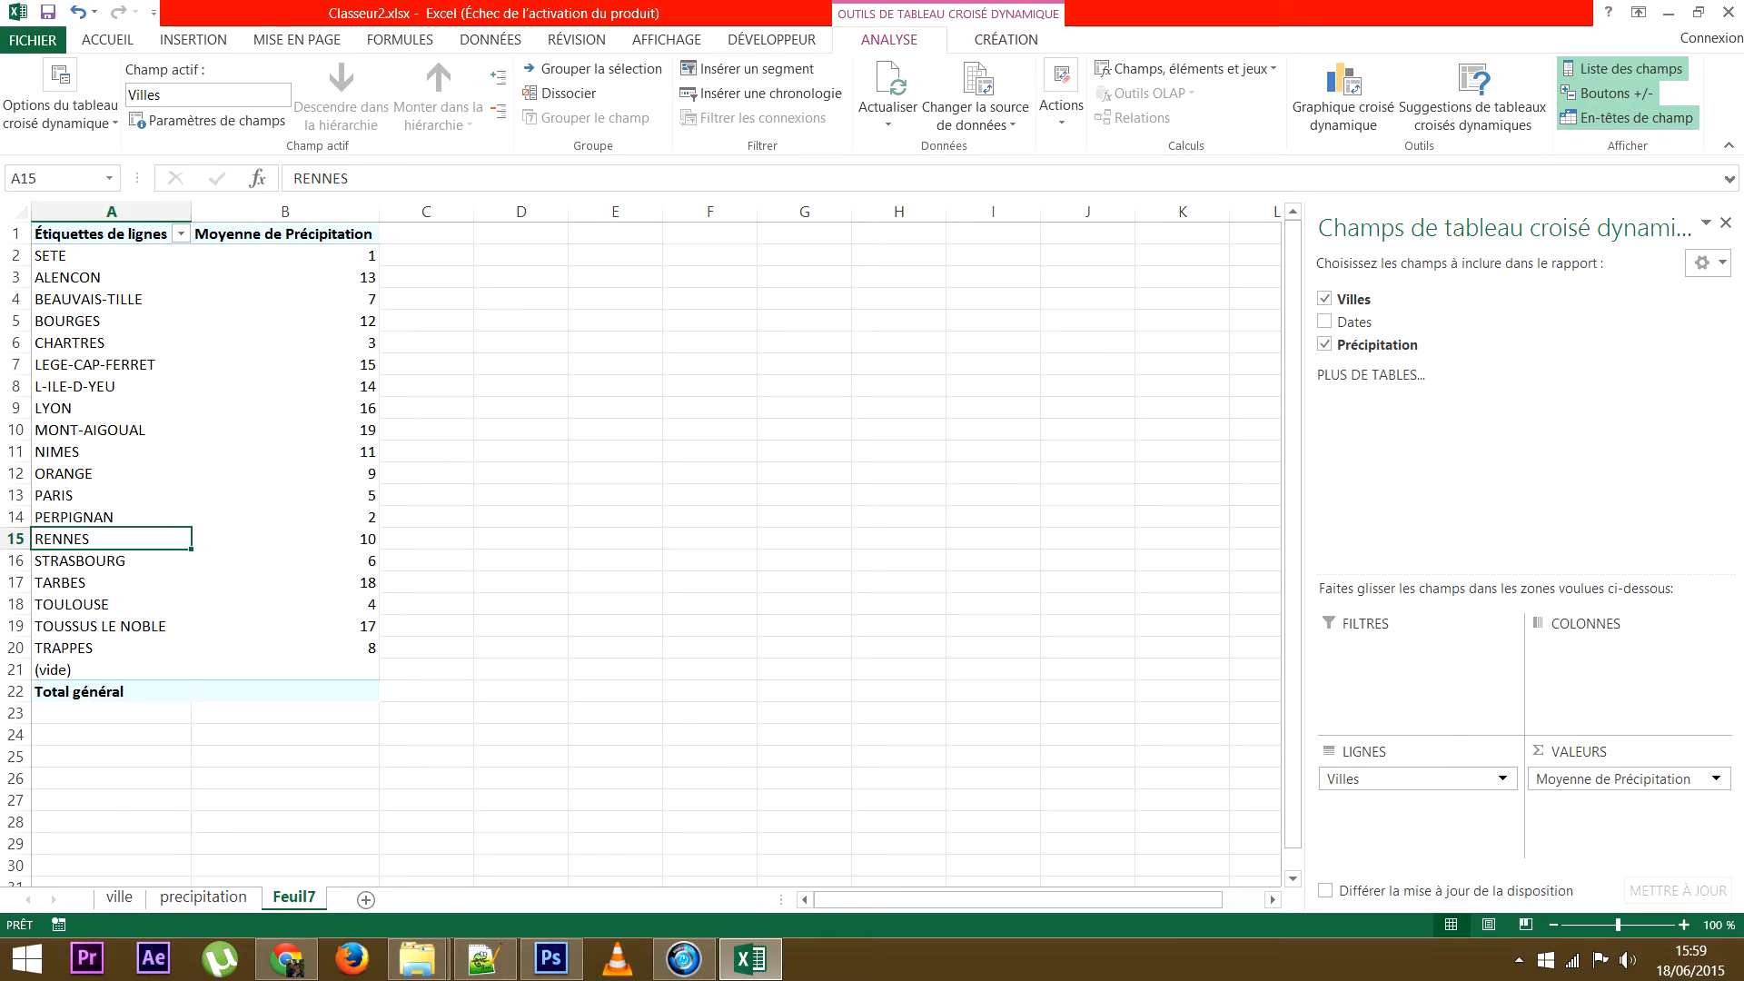
{"action": "left_click", "coordinate": [111, 516]}
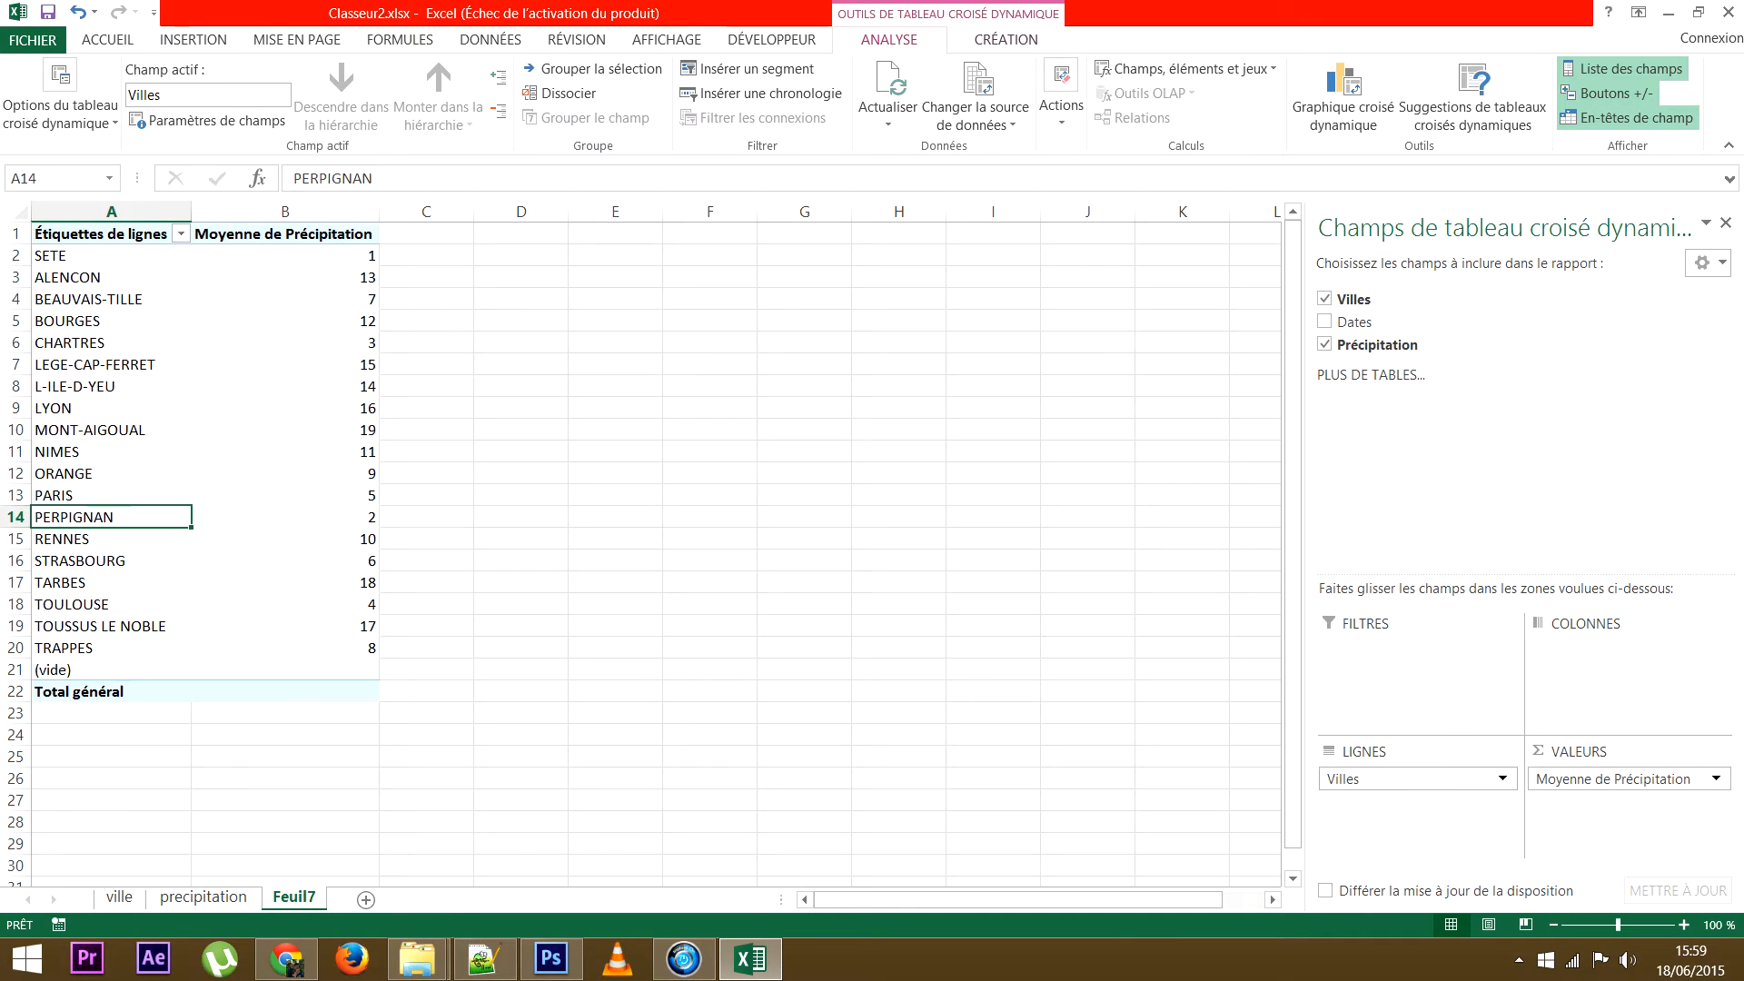
{"action": "left_click_drag", "start_coordinate": [90, 527], "coordinate": [80, 282]}
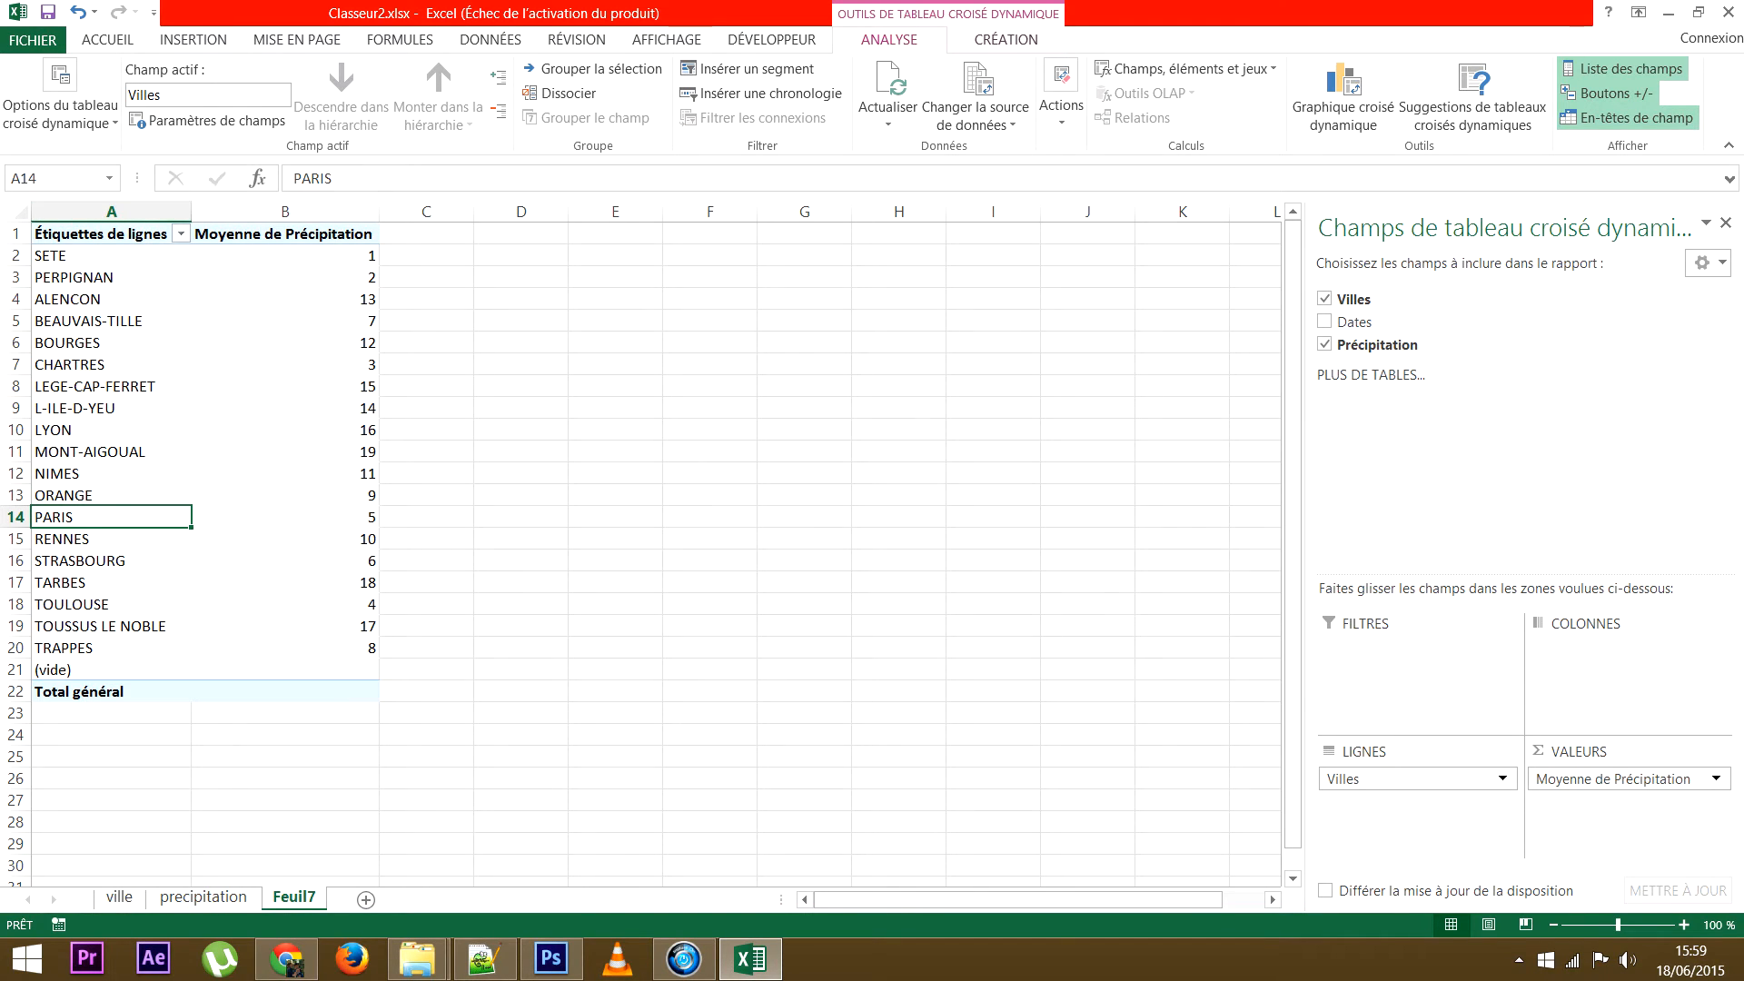
Sort the city row labels alphabetically from A to Z
{"action": "left_click", "coordinate": [111, 431]}
{"action": "right_click", "coordinate": [85, 421]}
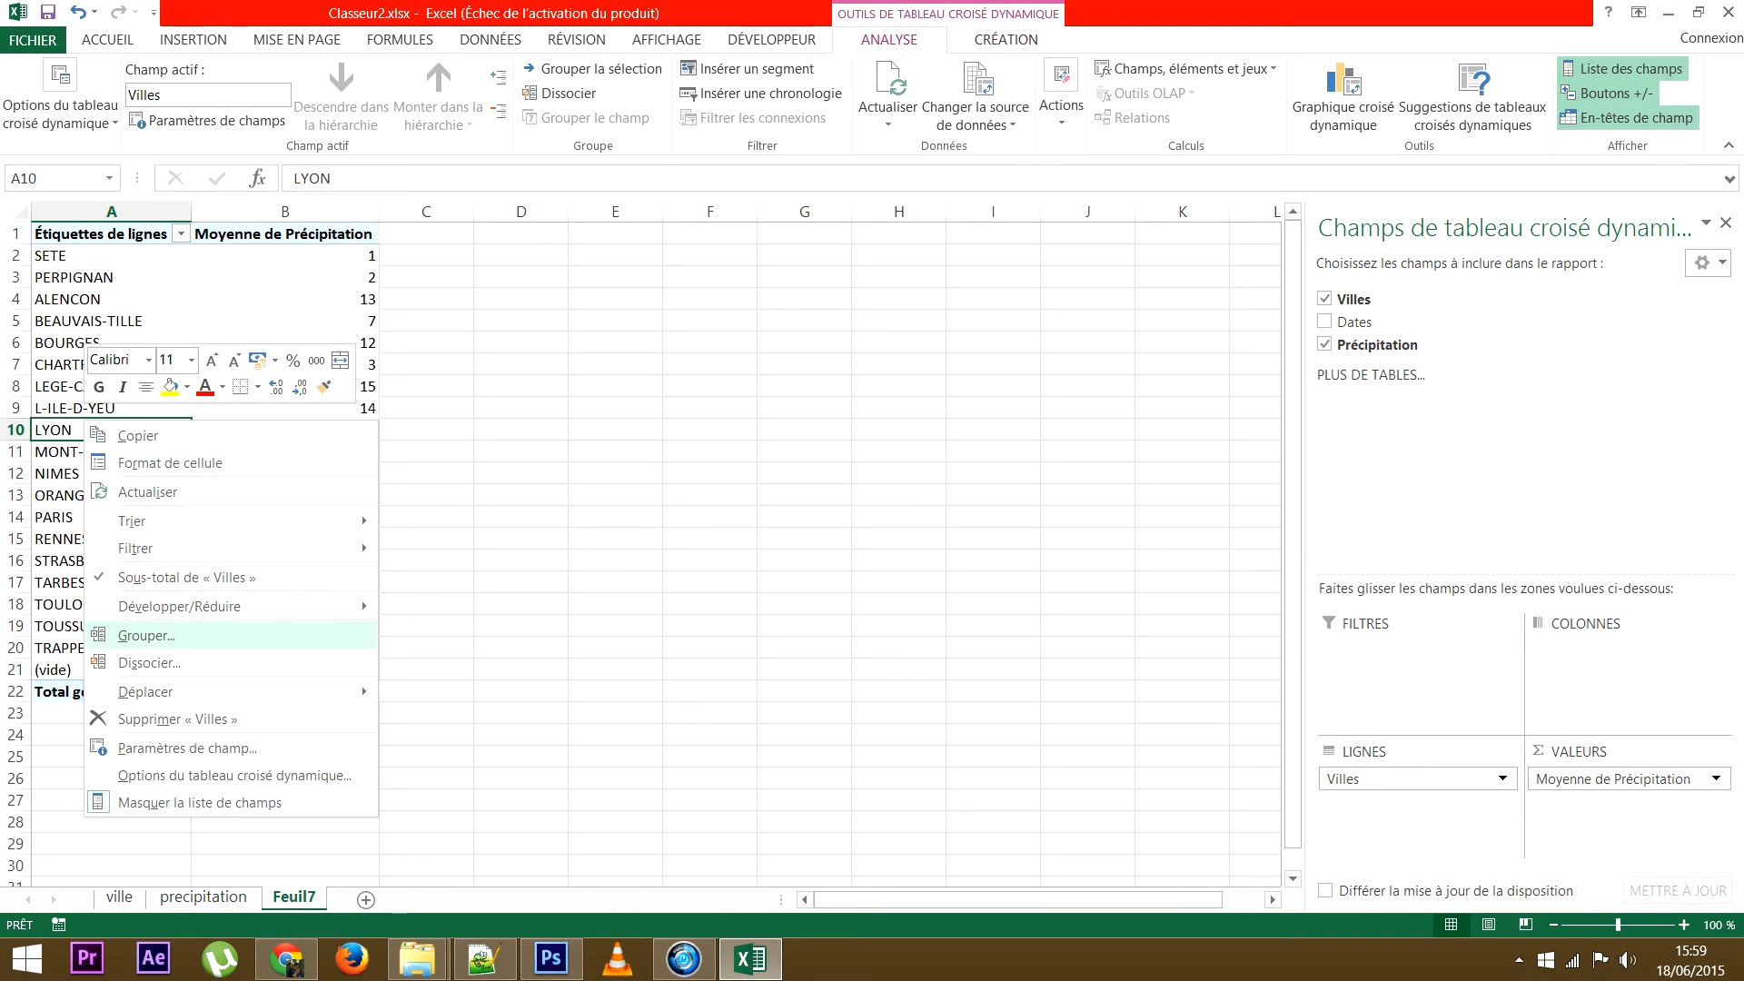
{"action": "mouse_move", "coordinate": [182, 520]}
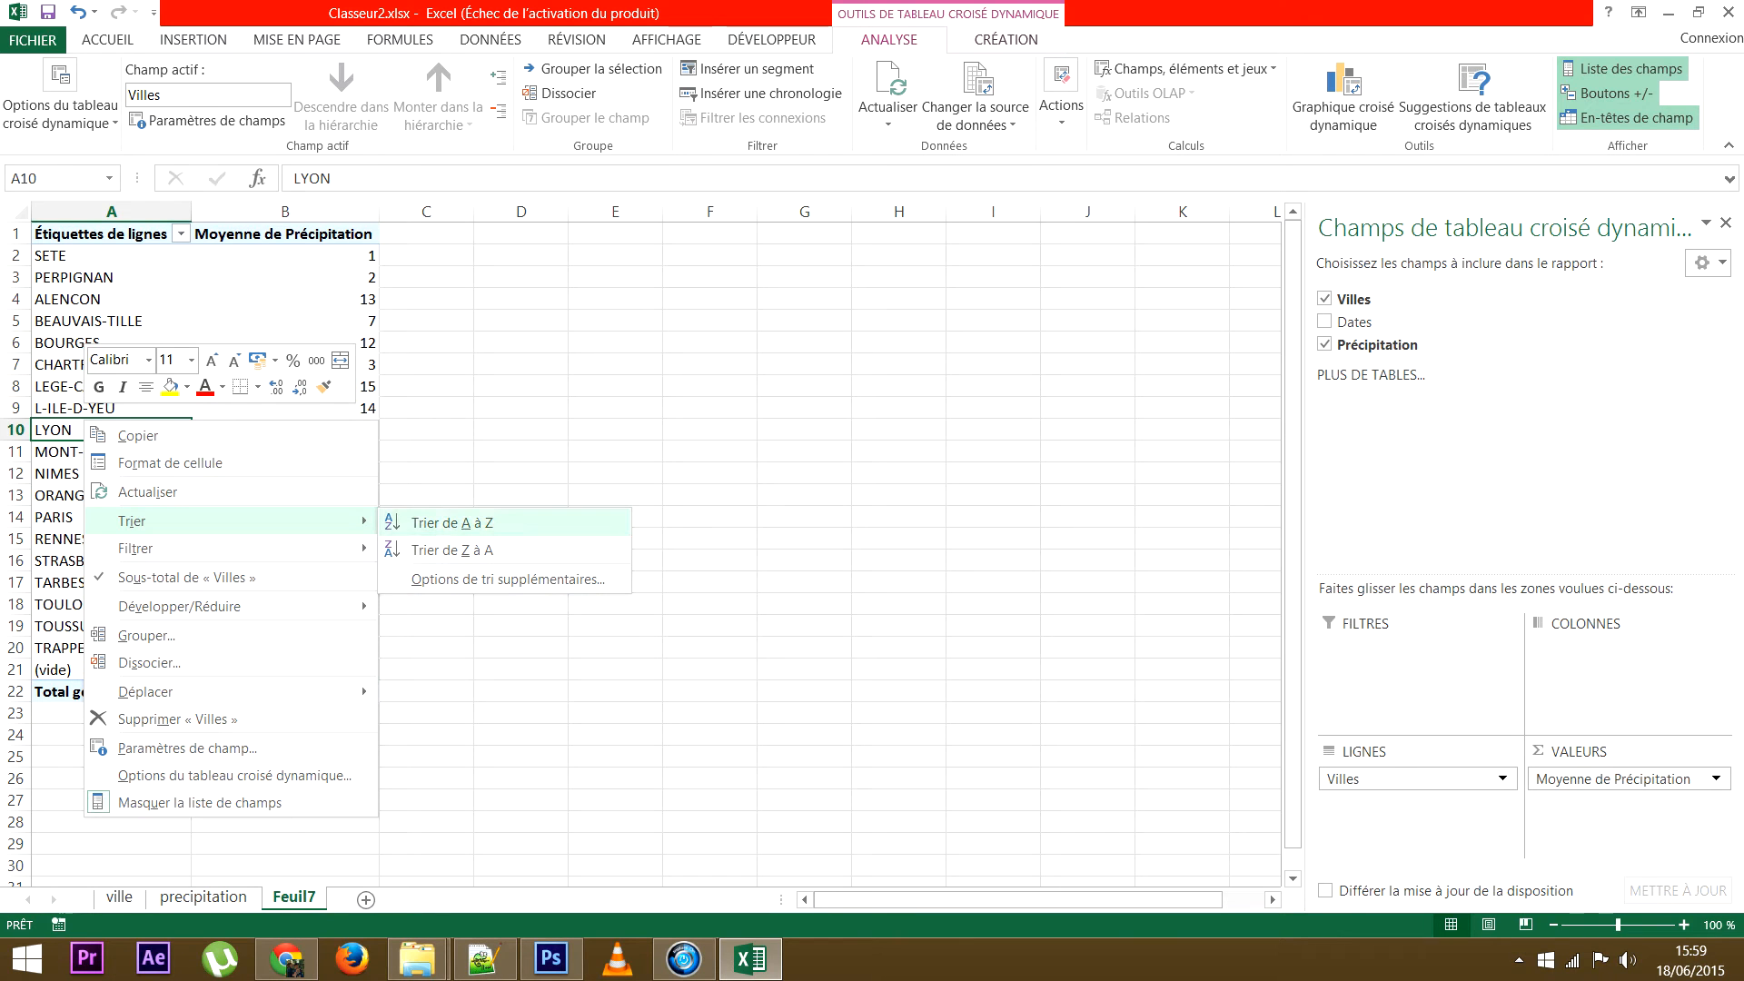
{"action": "left_click", "coordinate": [451, 522]}
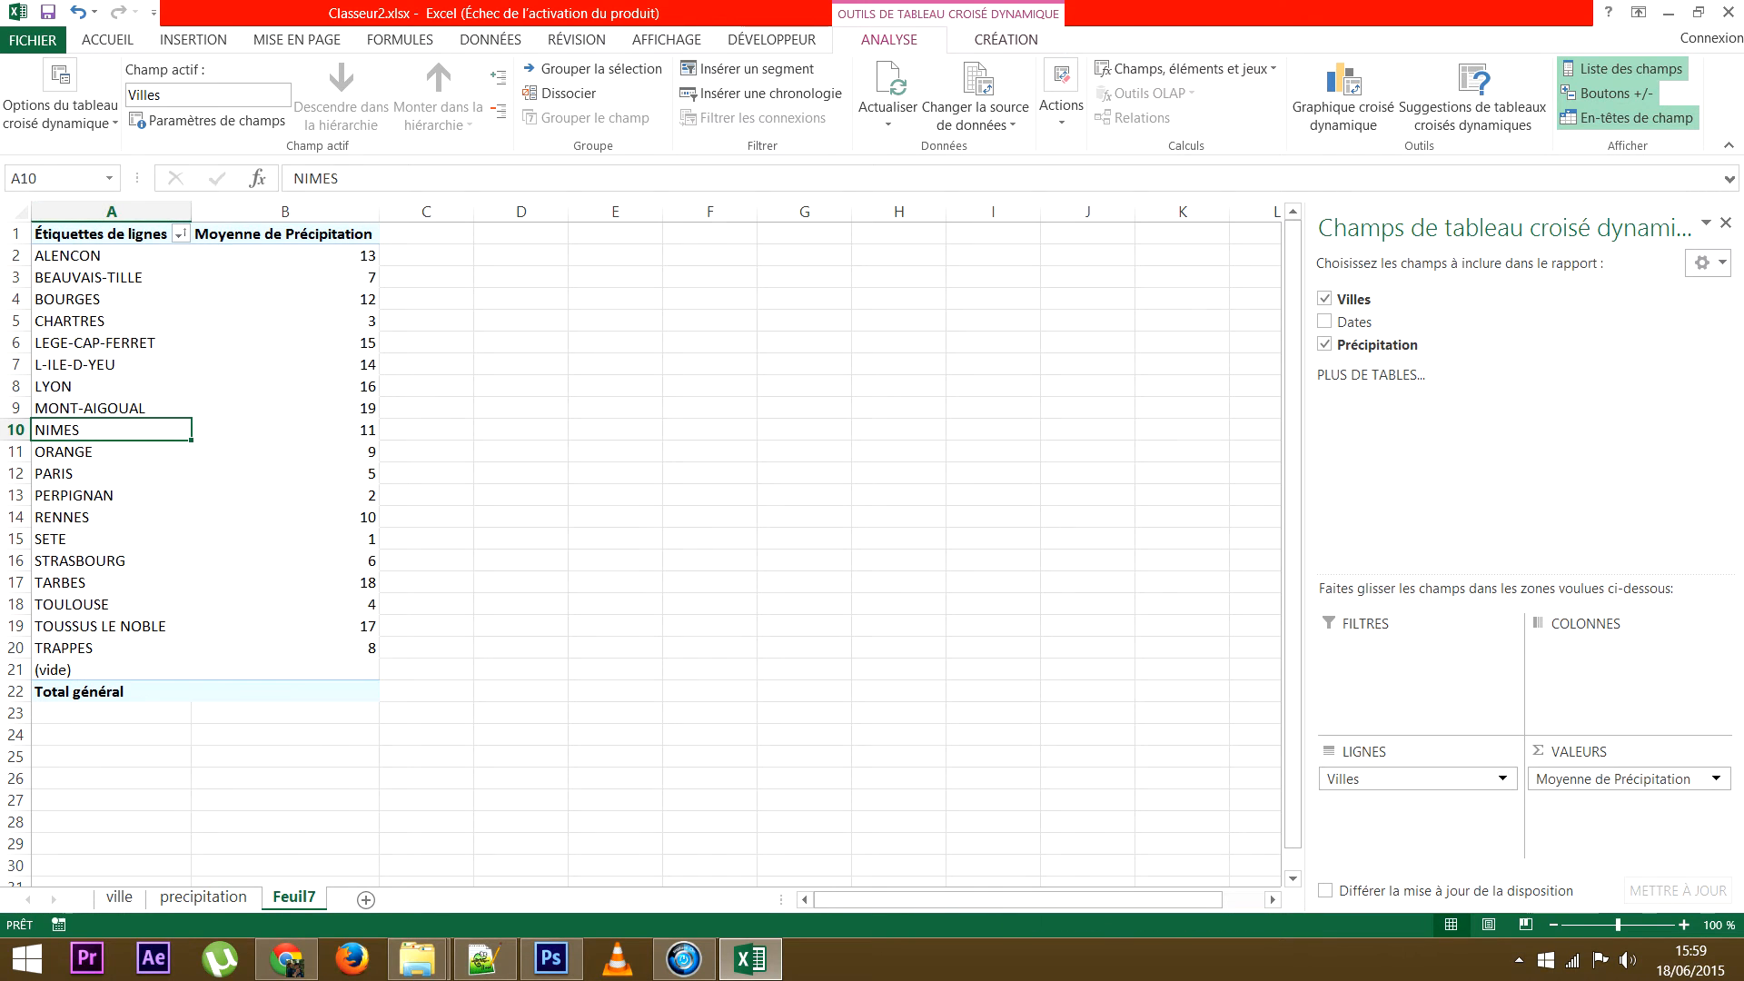
Sort the city row labels in reverse alphabetical order, from Z to A
{"action": "right_click", "coordinate": [100, 409]}
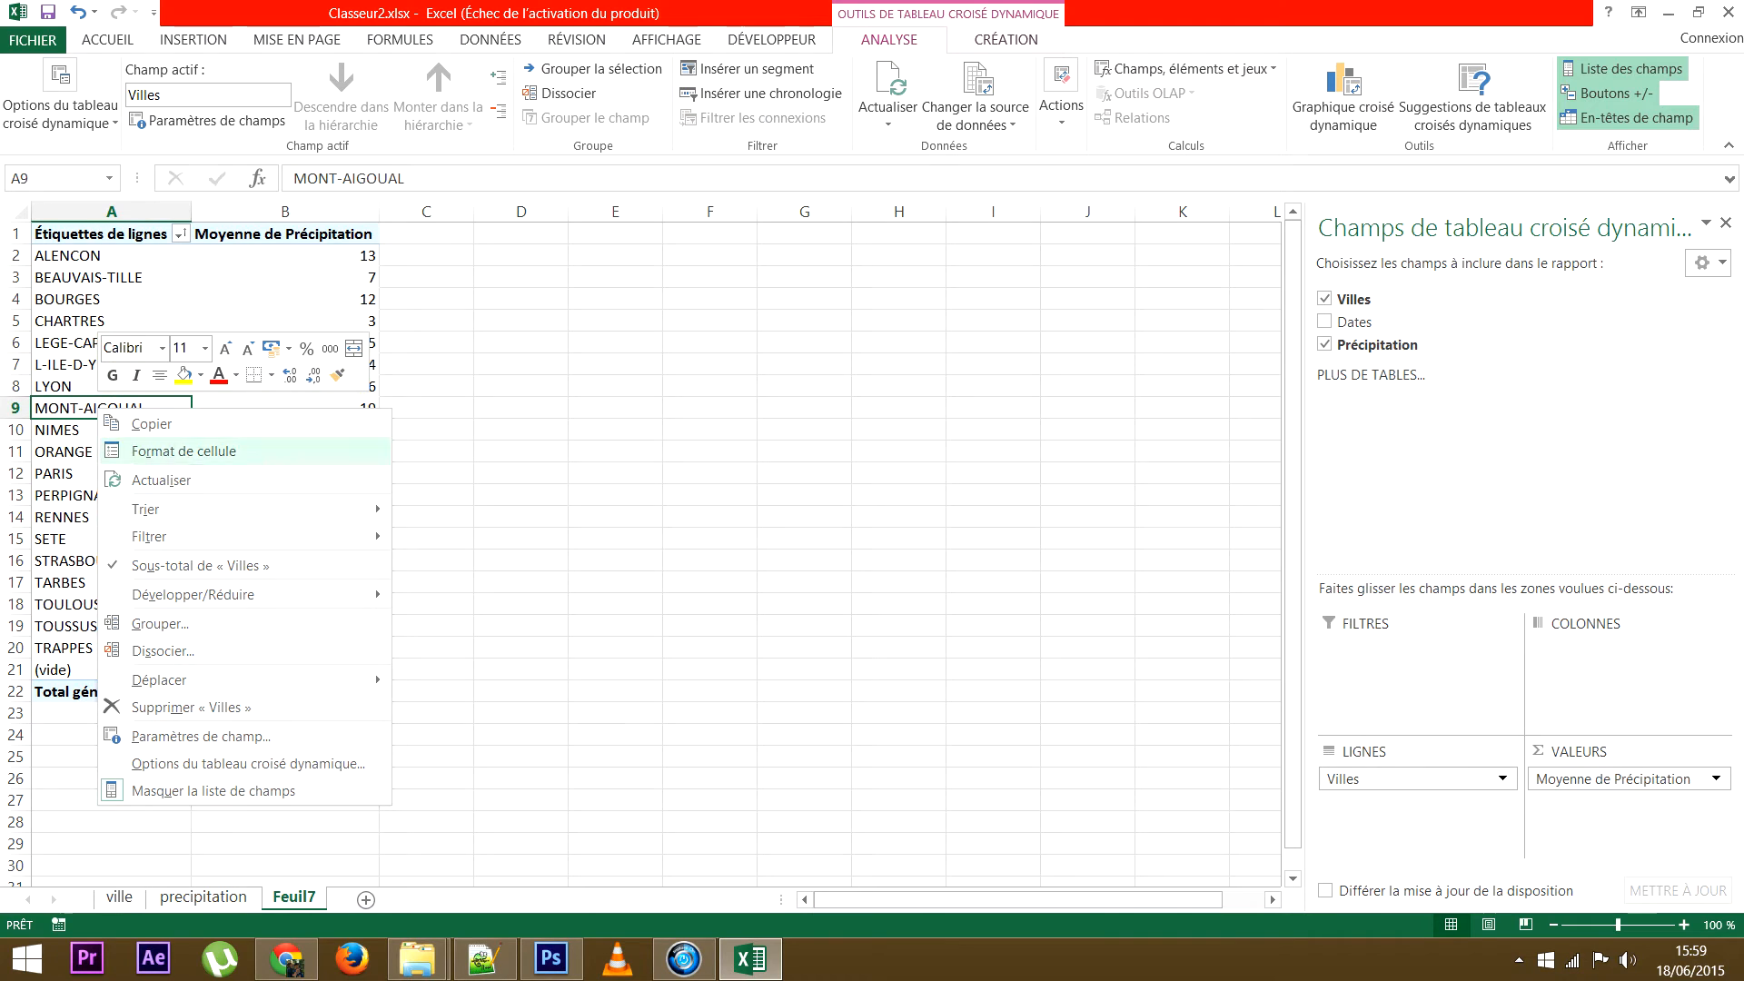
{"action": "mouse_move", "coordinate": [227, 509]}
{"action": "left_click", "coordinate": [465, 537]}
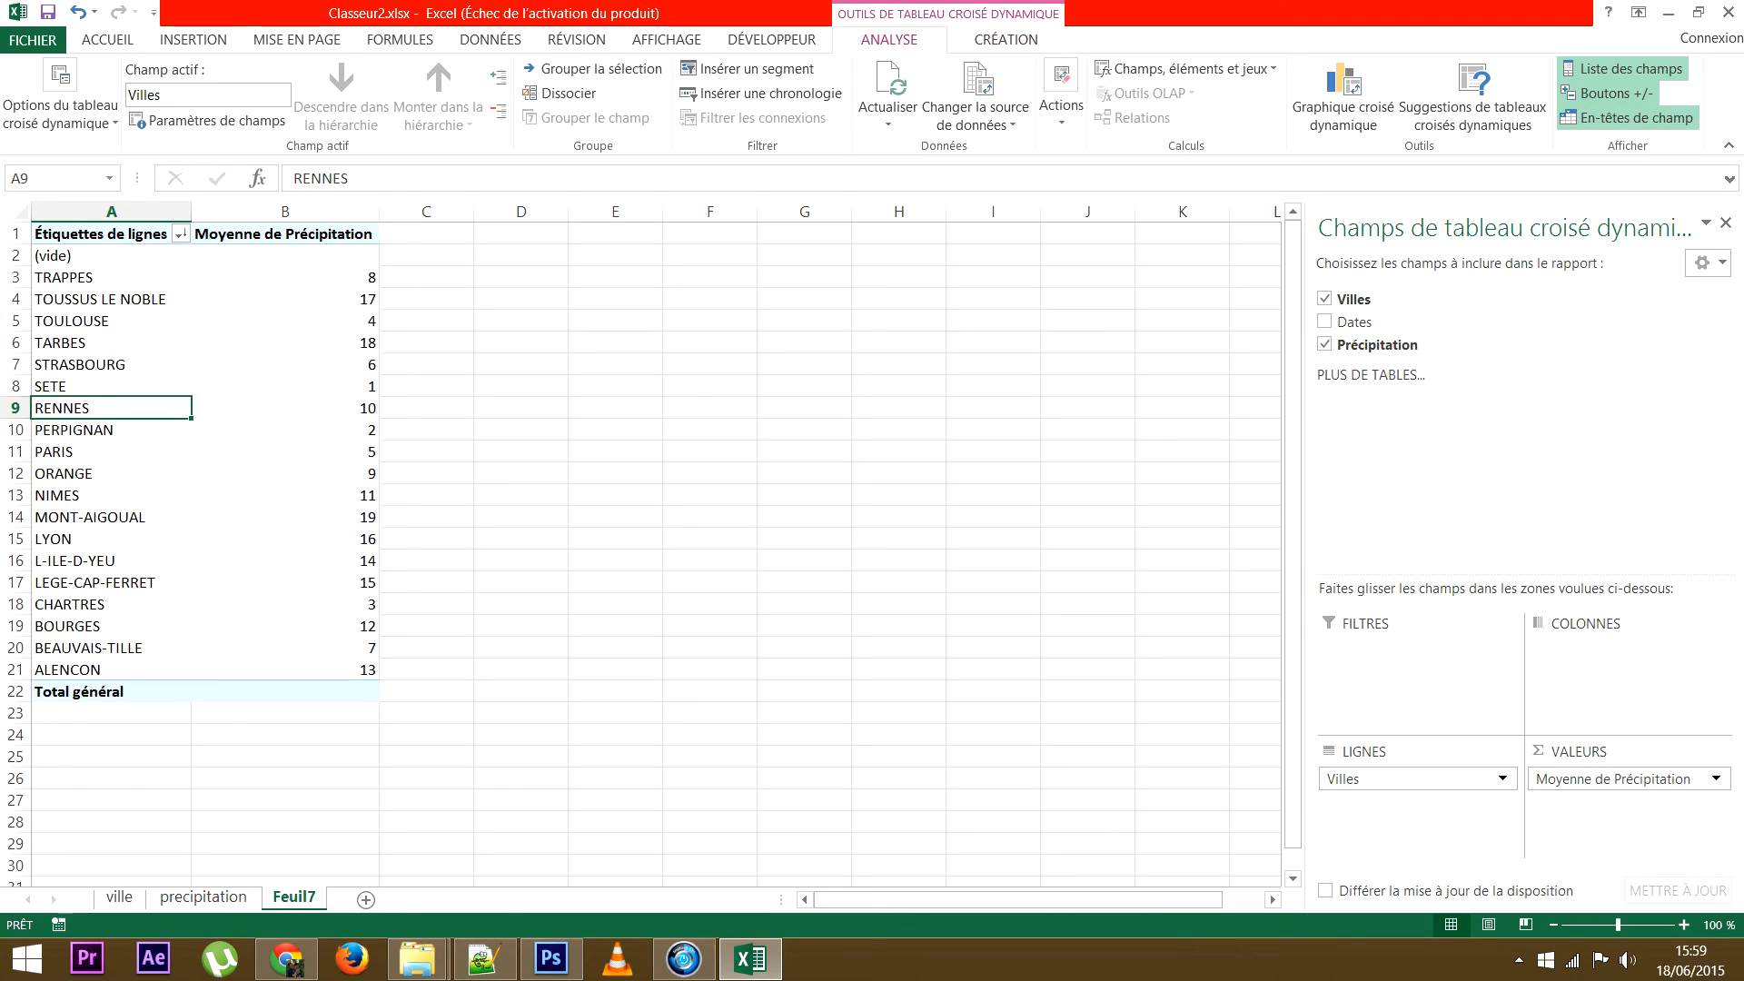
Open the additional sort options for Villes and look through the manual, ascending and descending modes
{"action": "right_click", "coordinate": [190, 451]}
{"action": "key", "text": "Right"}
{"action": "key", "text": "Down"}
{"action": "key", "text": "Down"}
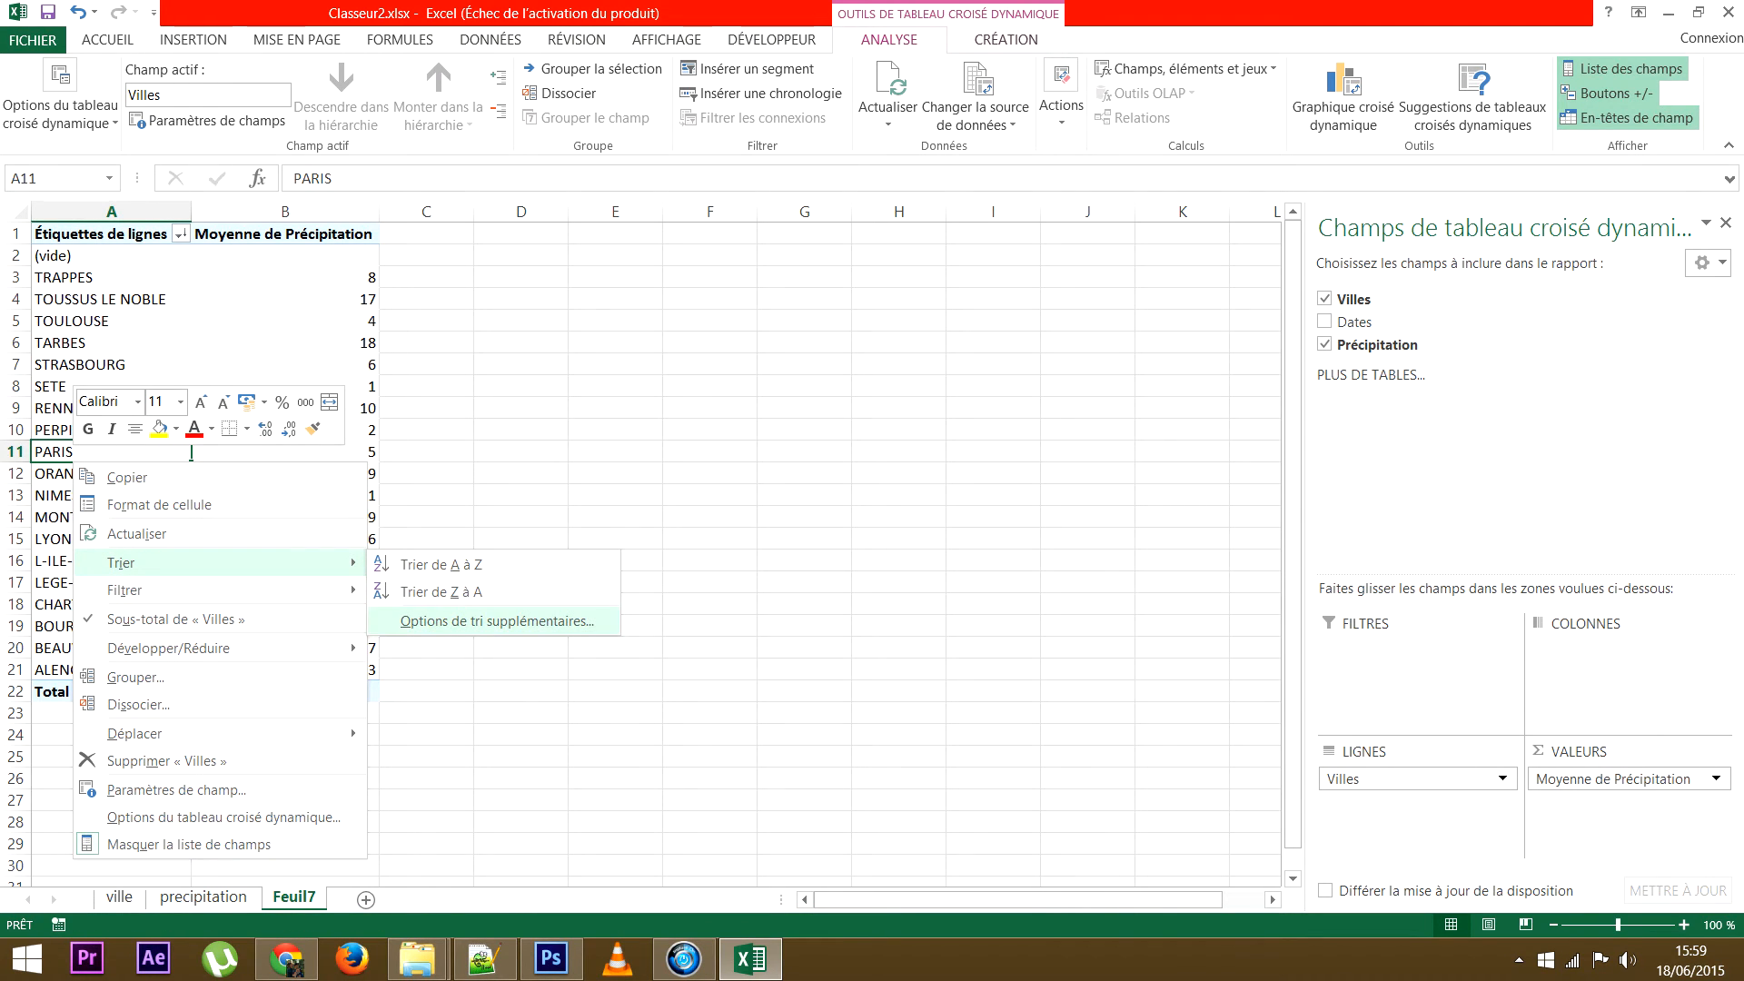
{"action": "key", "text": "Return"}
{"action": "key", "text": "Up"}
{"action": "key", "text": "Up"}
{"action": "key", "text": "Down"}
{"action": "key", "text": "Down"}
{"action": "key", "text": "Up"}
{"action": "key", "text": "Up"}
{"action": "key", "text": "Down"}
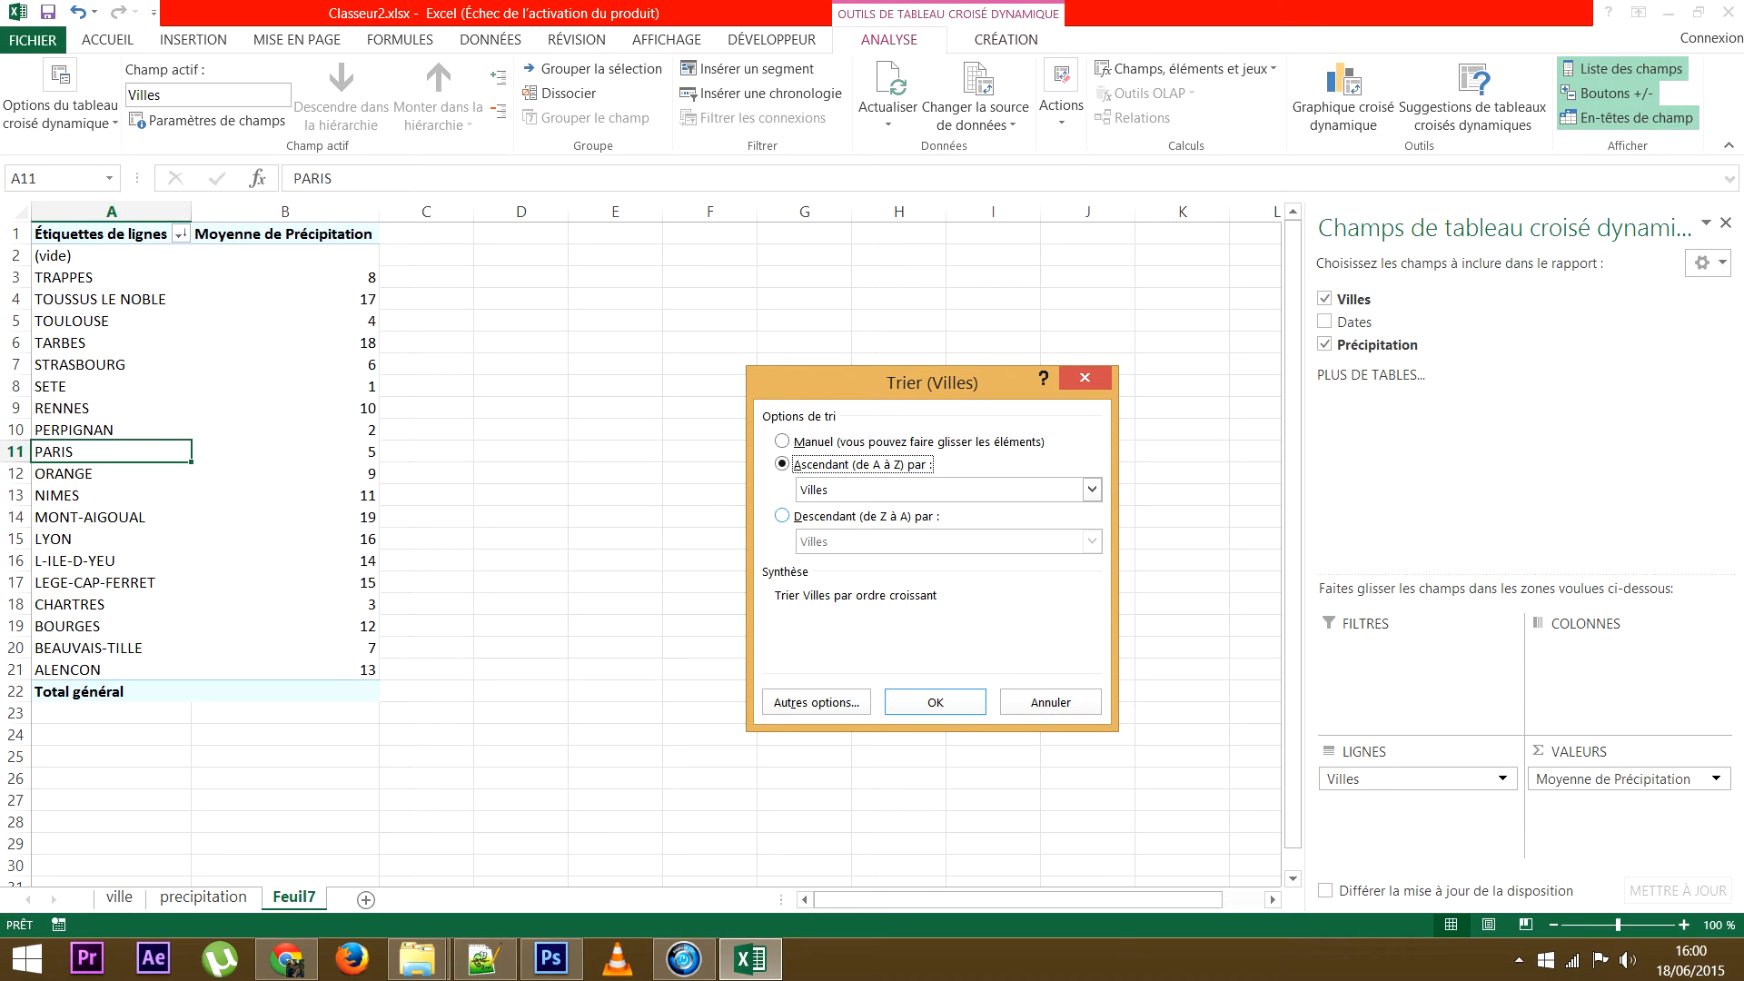
{"action": "key", "text": "Down"}
{"action": "key", "text": "Down"}
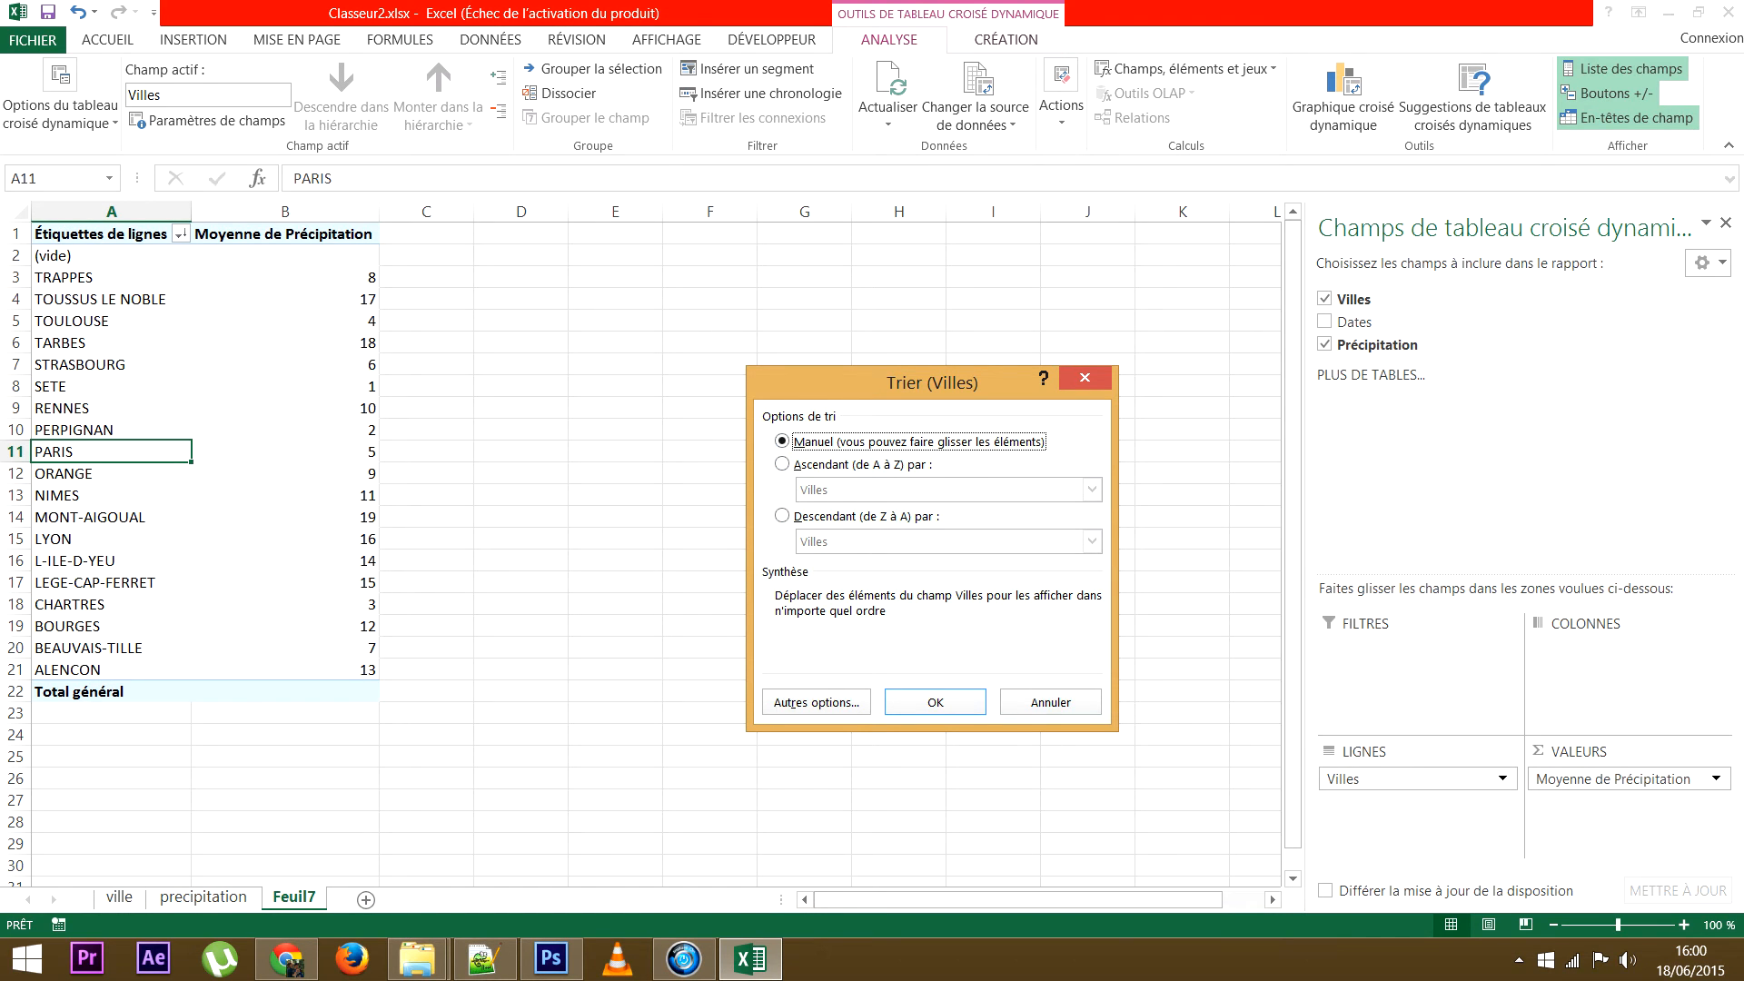
Sort Villes in ascending order by Moyenne de Précipitation
{"action": "left_click", "coordinate": [782, 464]}
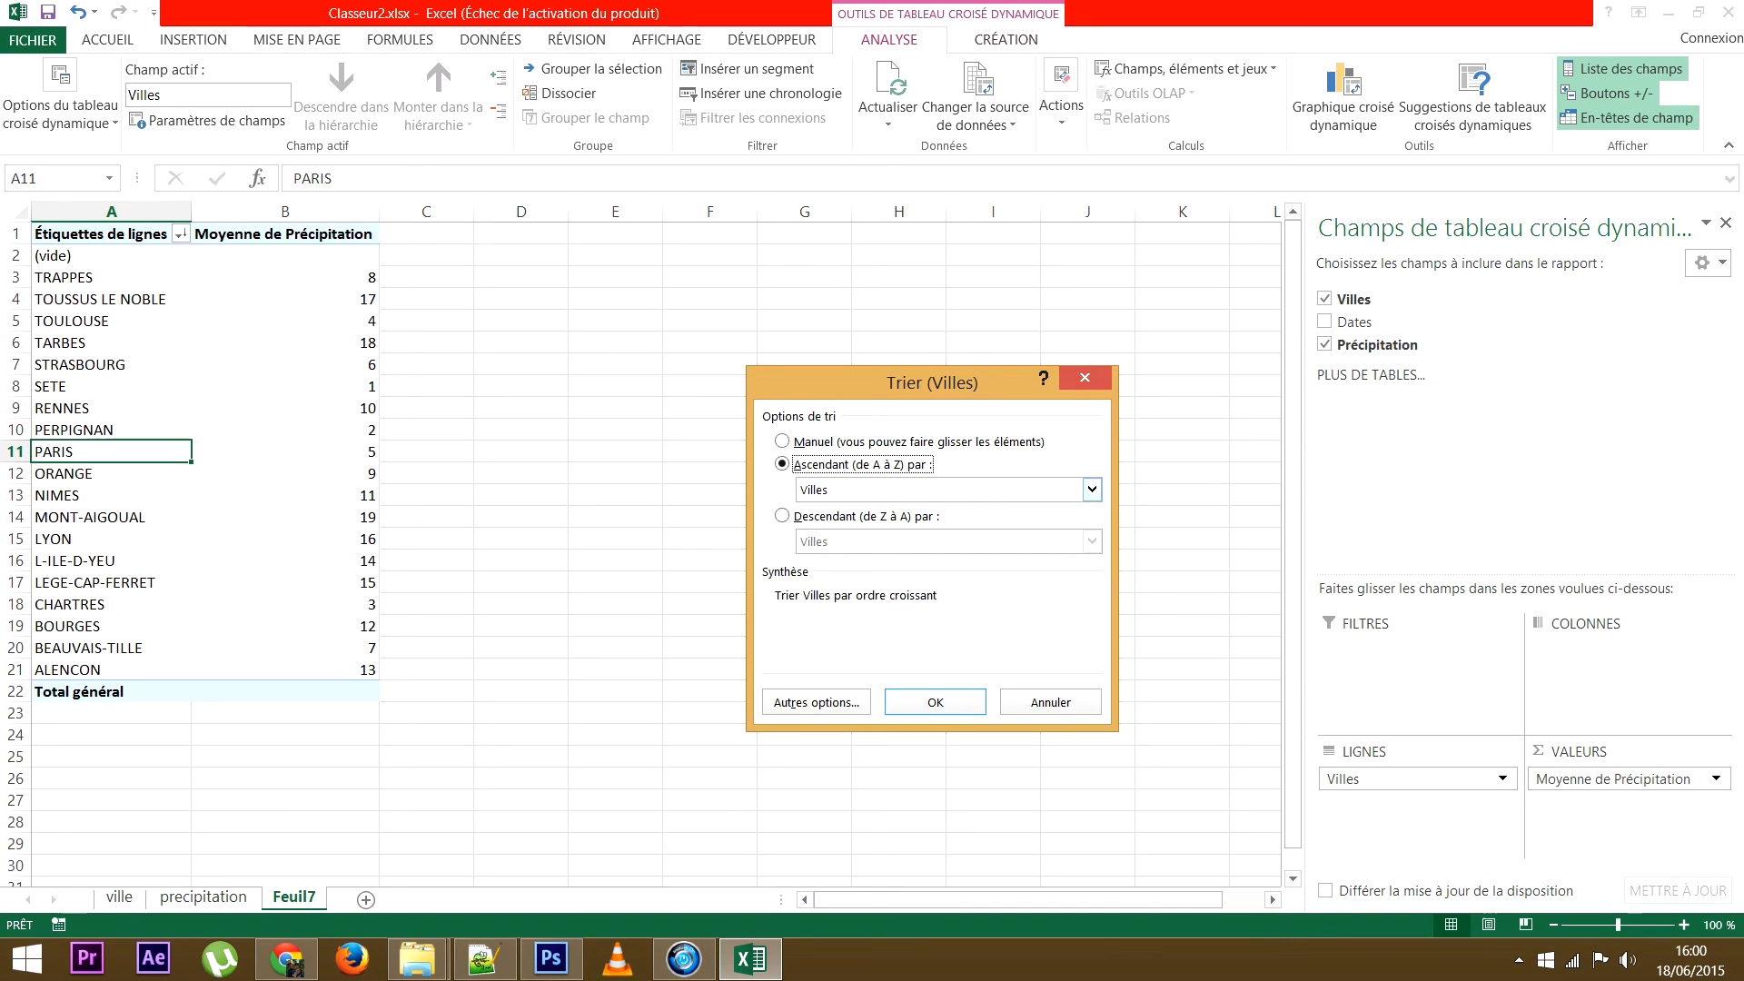
{"action": "left_click", "coordinate": [1091, 490]}
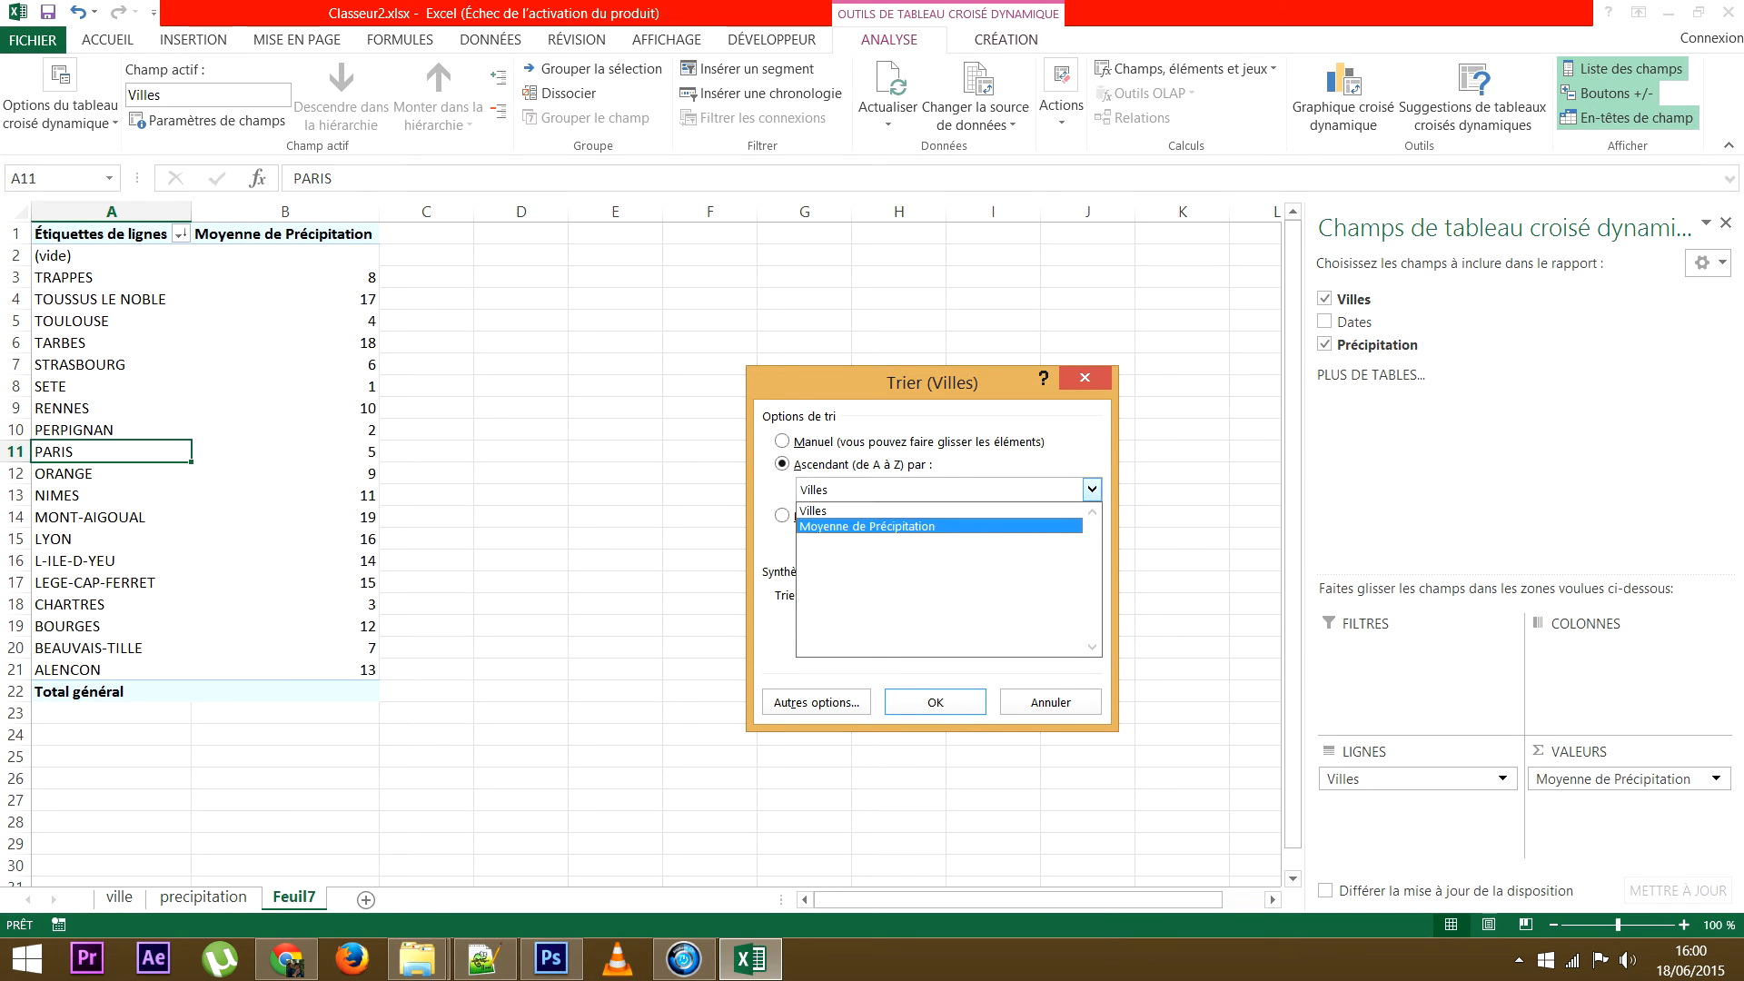
{"action": "left_click", "coordinate": [938, 526]}
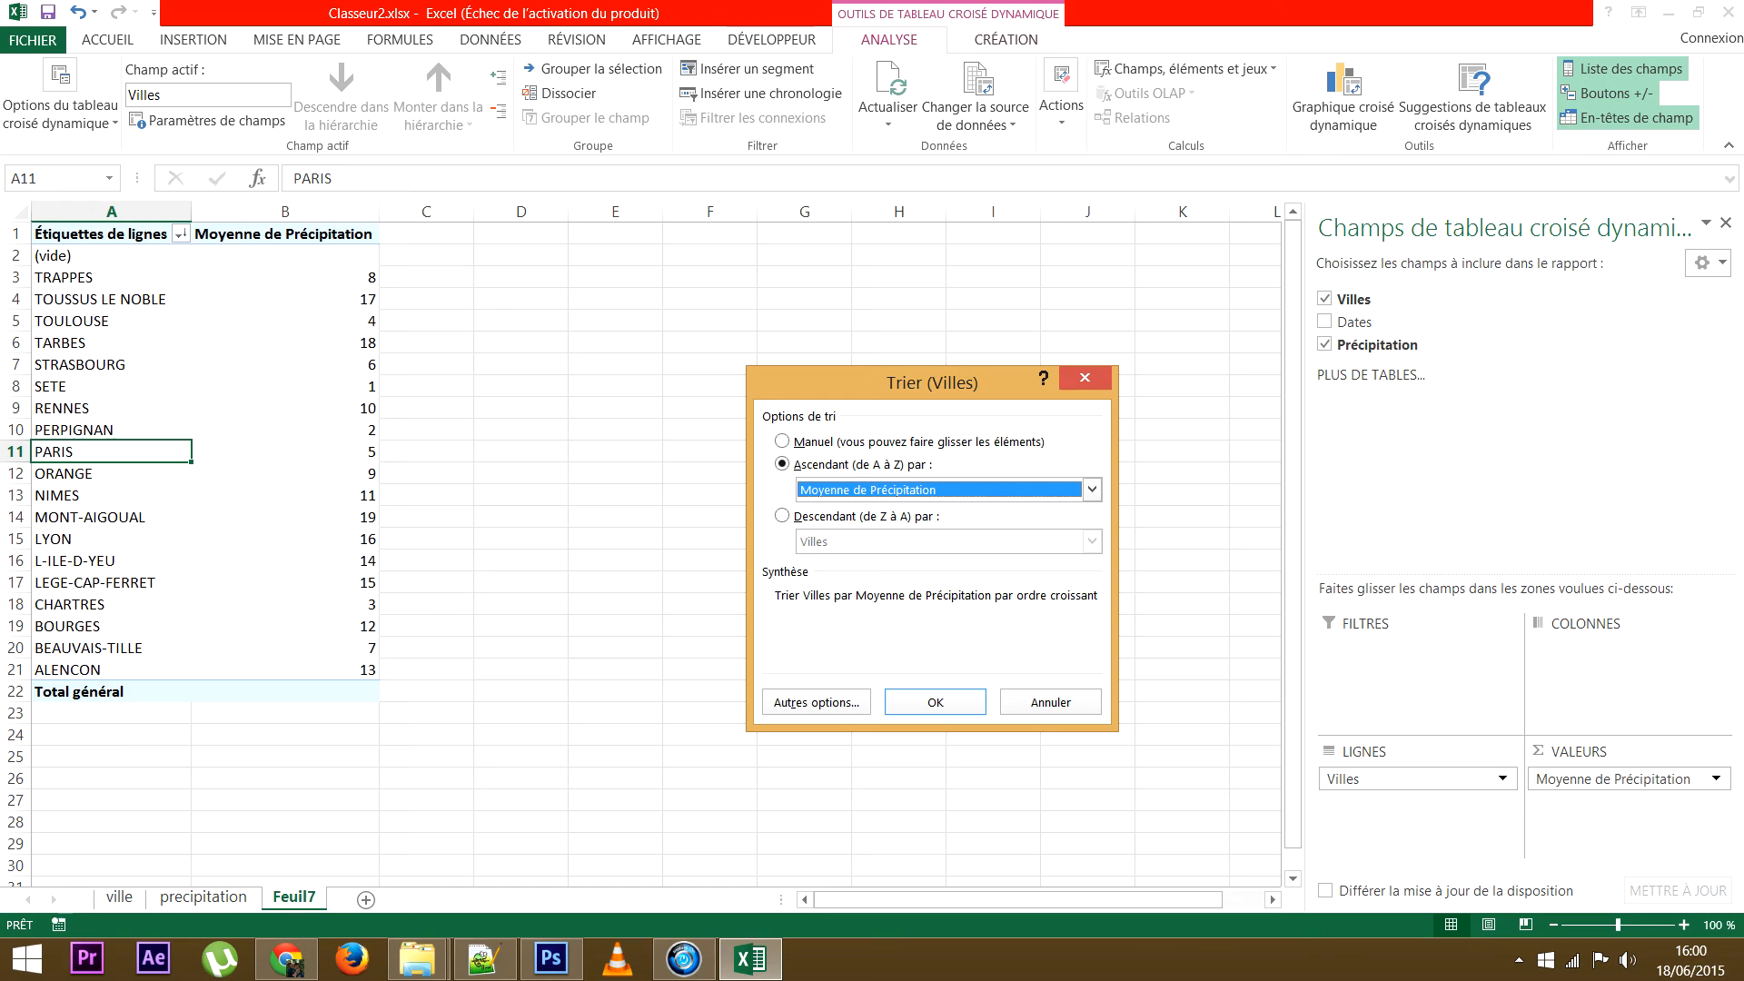
{"action": "left_click", "coordinate": [935, 701]}
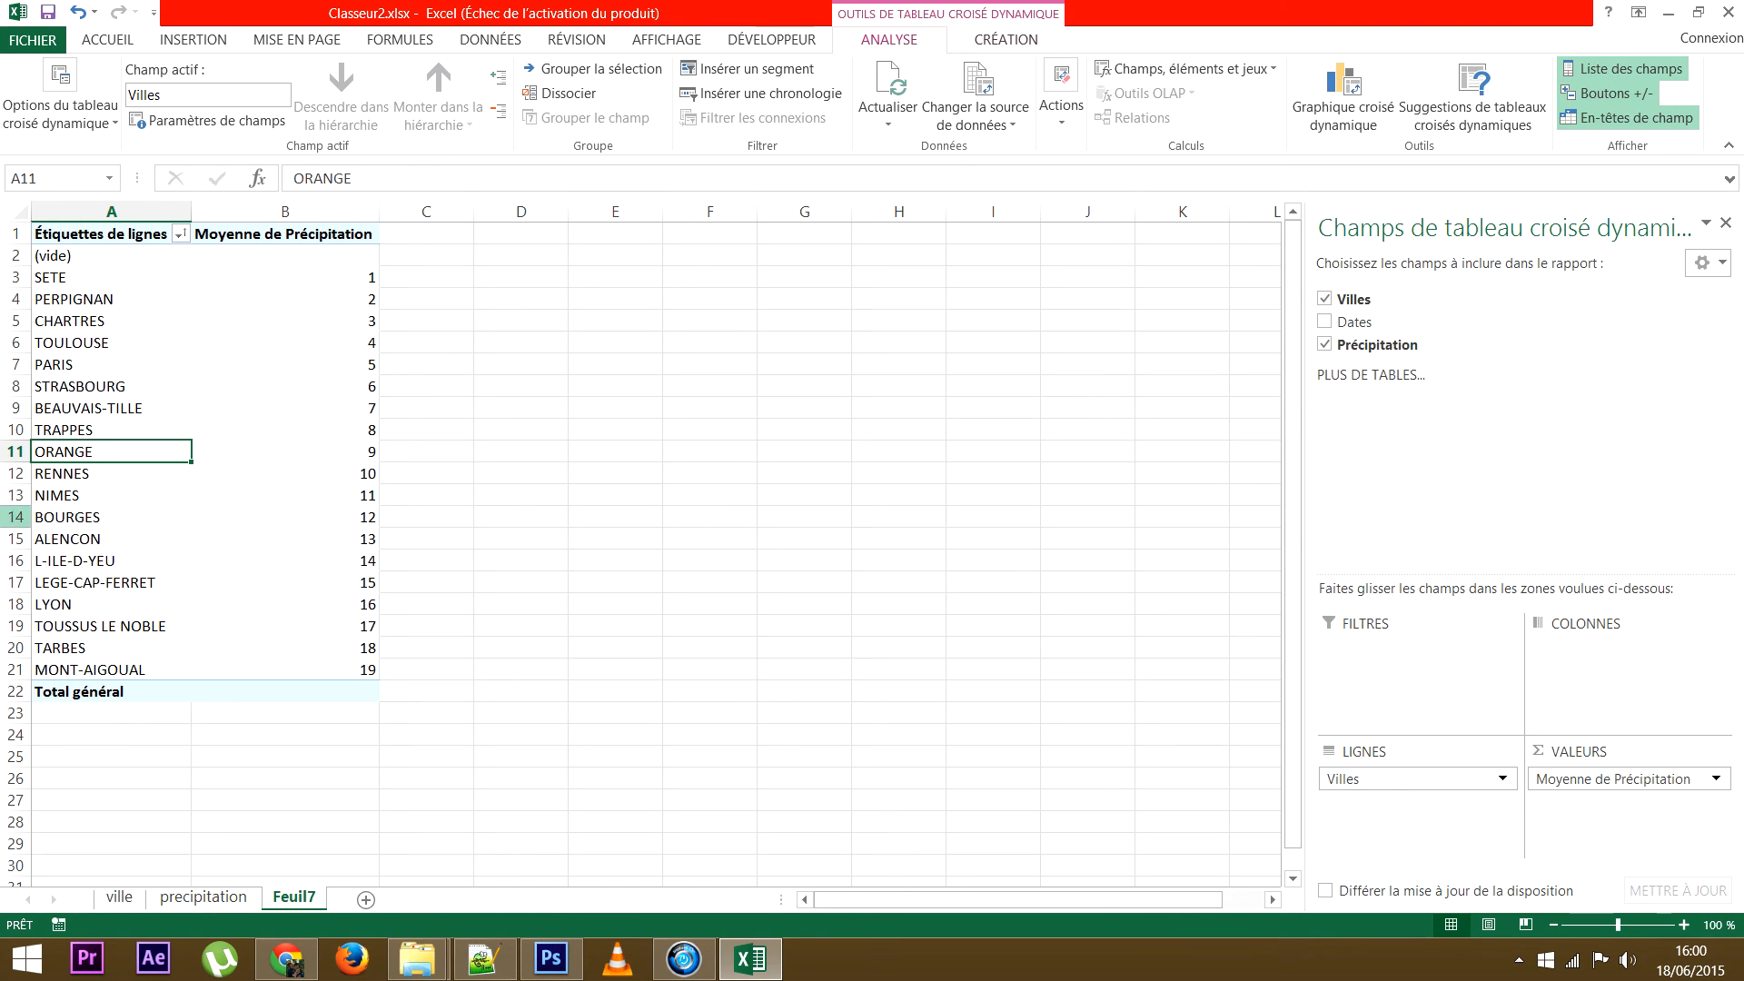
Filter the (vide) item out of the row labels and select the remaining cities with their ranks
{"action": "left_click", "coordinate": [181, 235]}
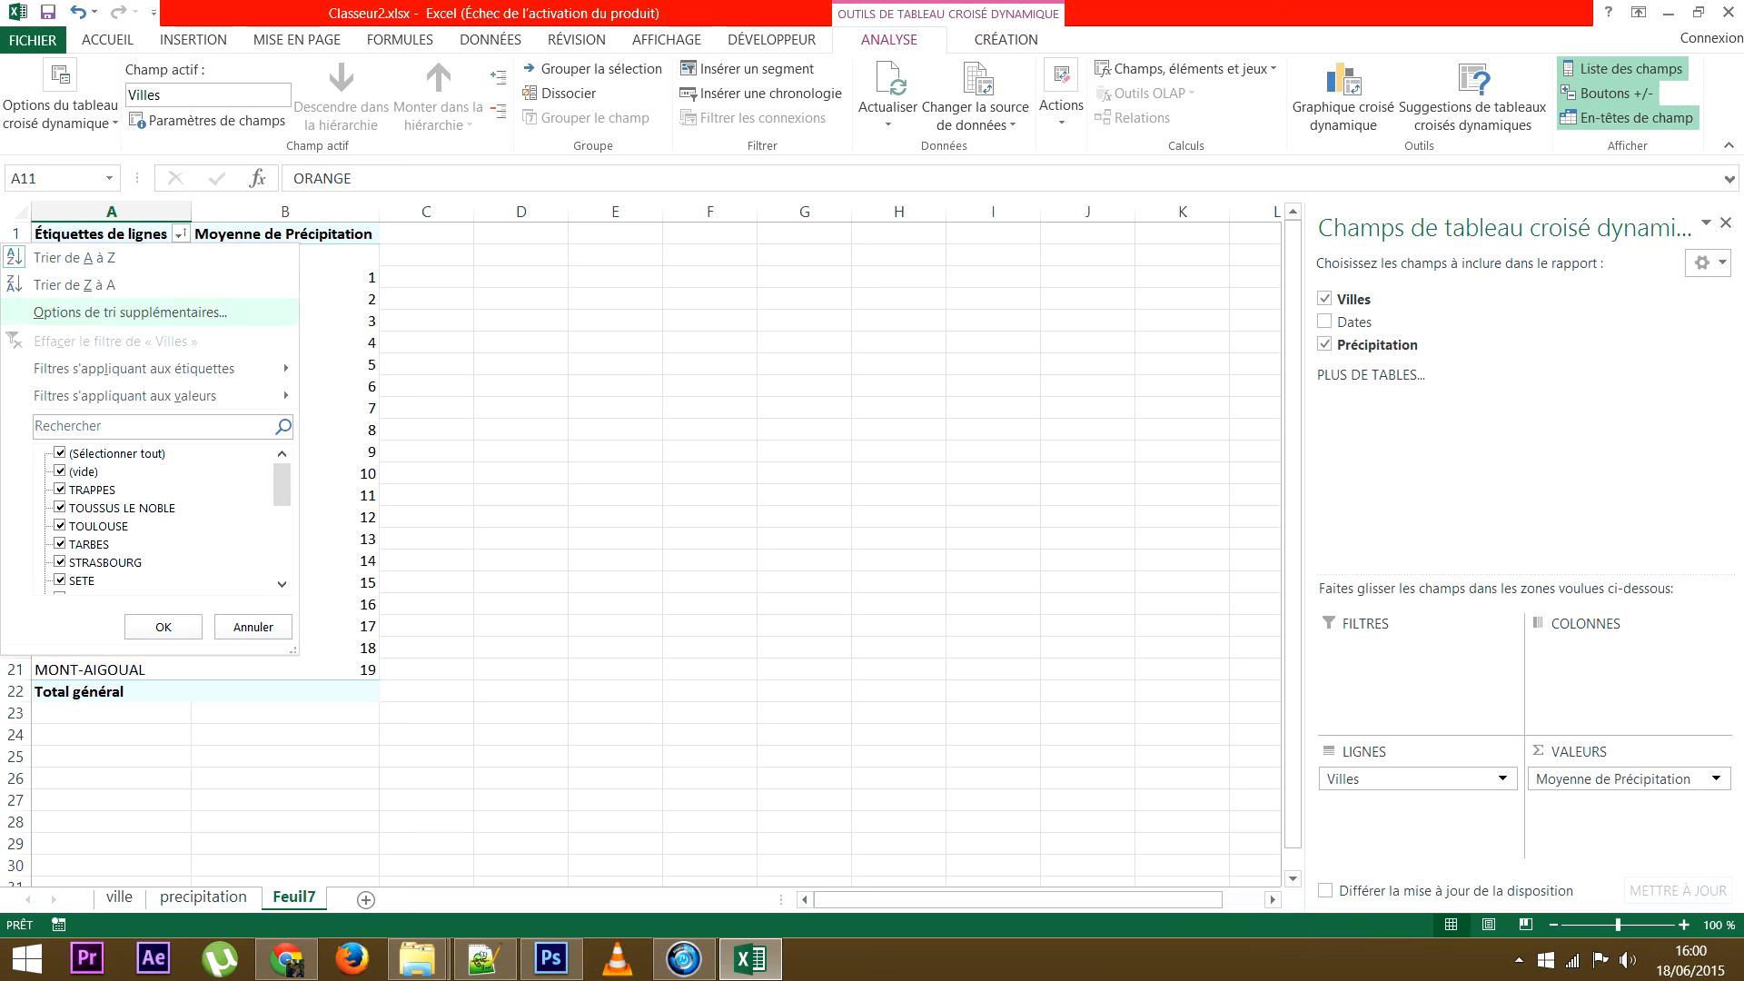
{"action": "left_click", "coordinate": [82, 471]}
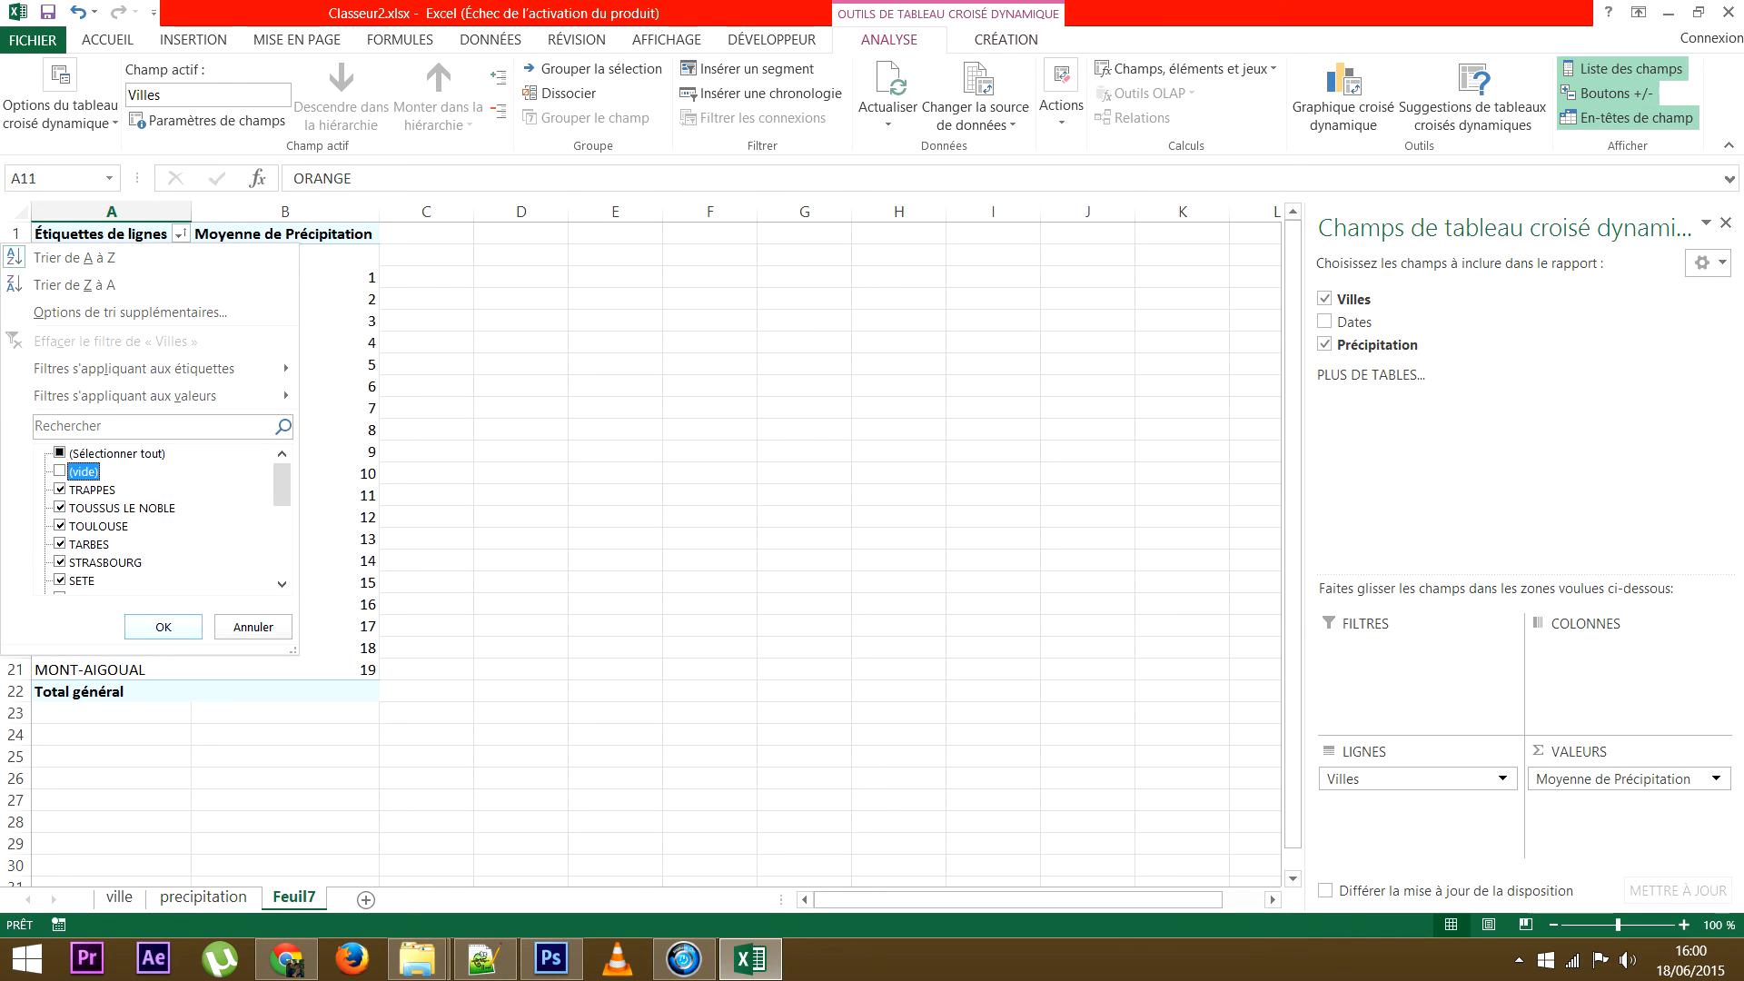
{"action": "left_click", "coordinate": [163, 627]}
{"action": "left_click_drag", "start_coordinate": [73, 255], "coordinate": [272, 648]}
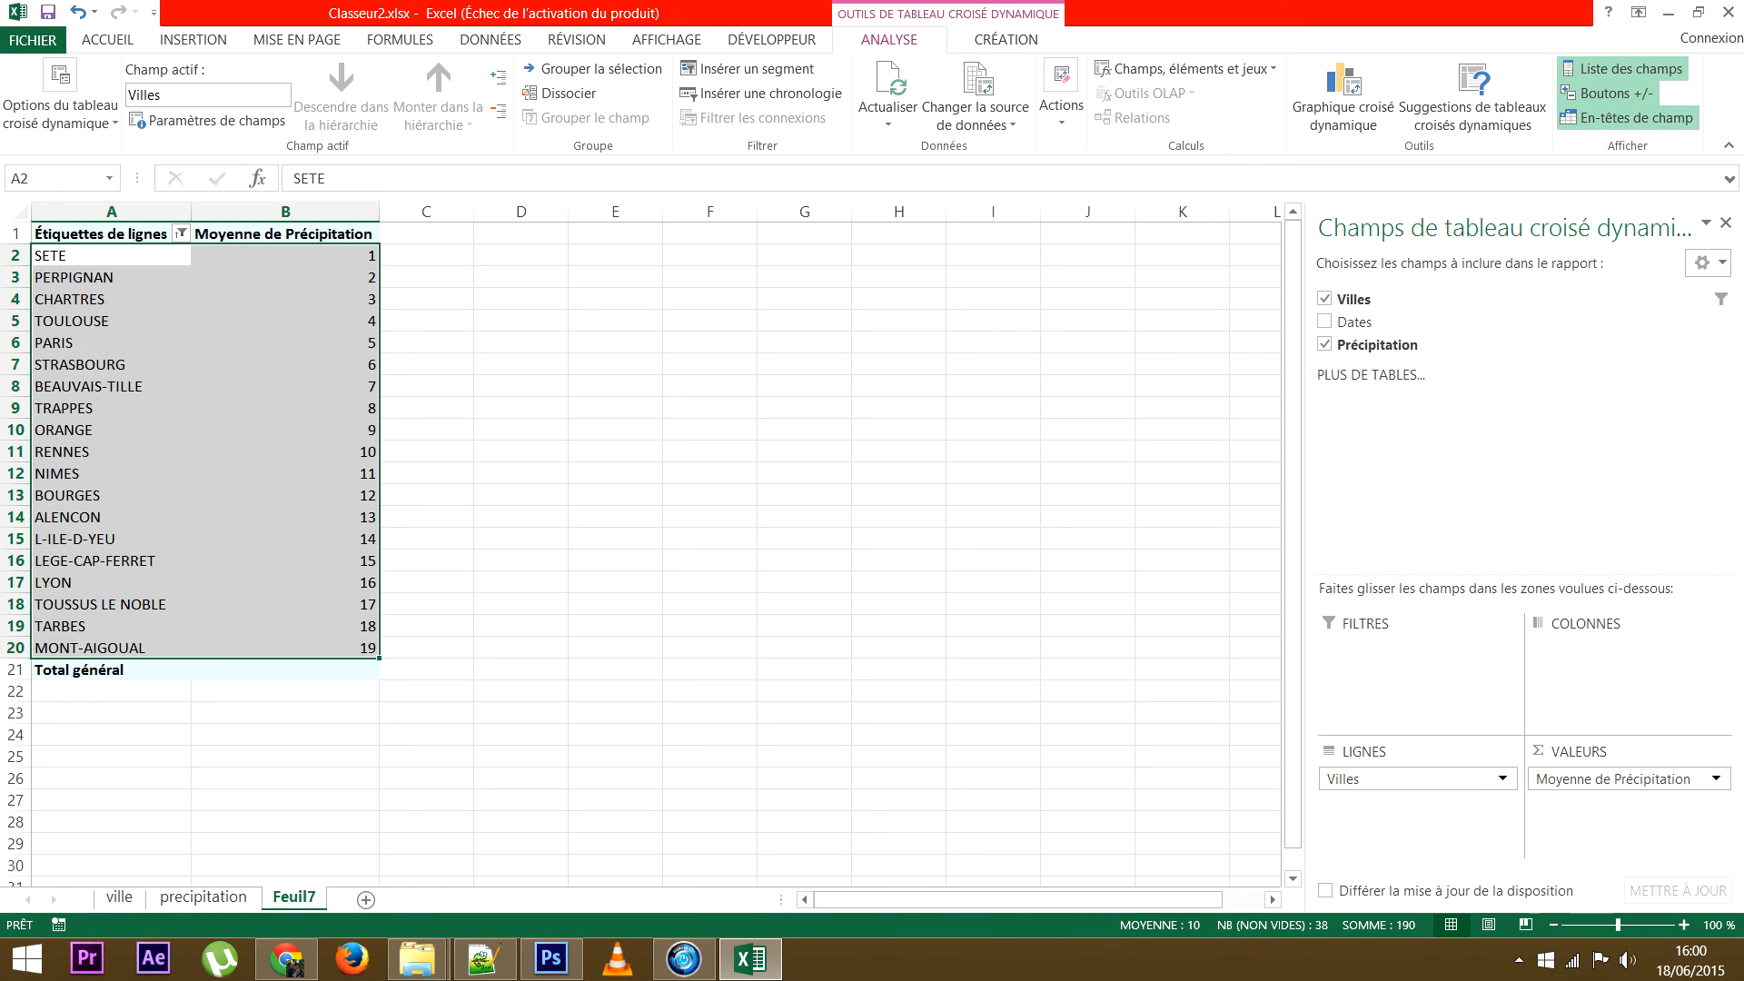
Sort Villes in descending order by Moyenne de Précipitation using the additional sort options
{"action": "left_click", "coordinate": [111, 343]}
{"action": "right_click", "coordinate": [68, 292]}
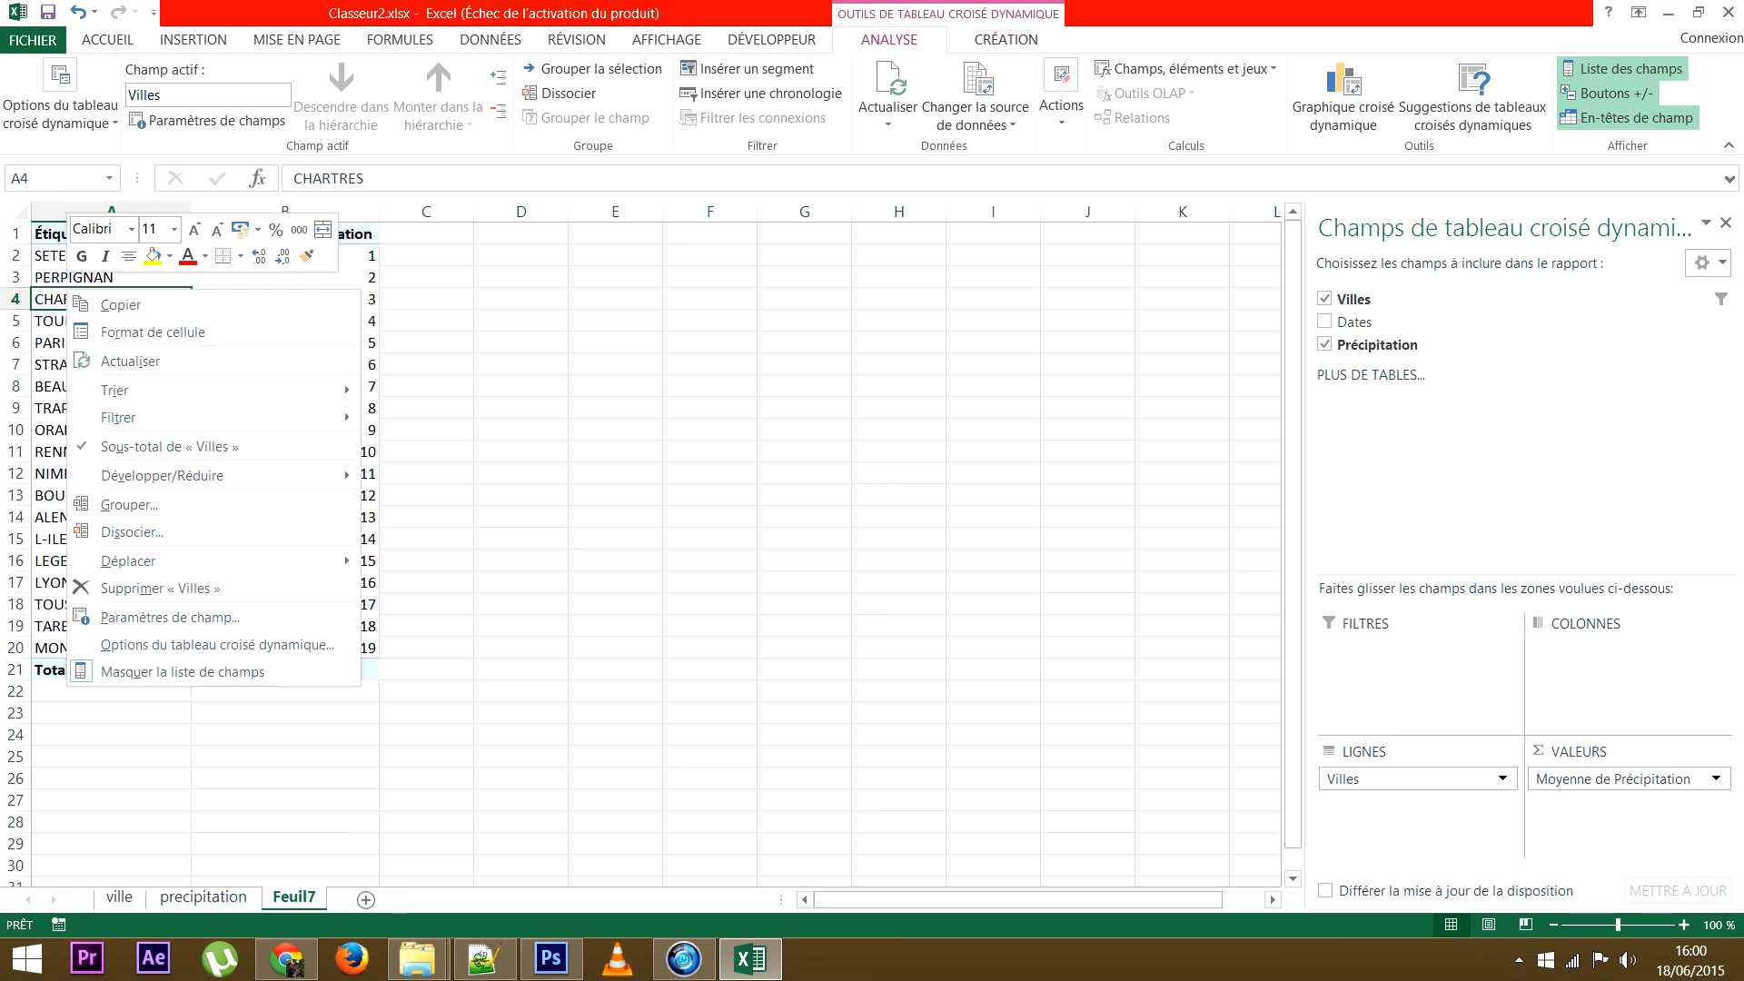
{"action": "mouse_move", "coordinate": [182, 390]}
{"action": "left_click", "coordinate": [491, 448]}
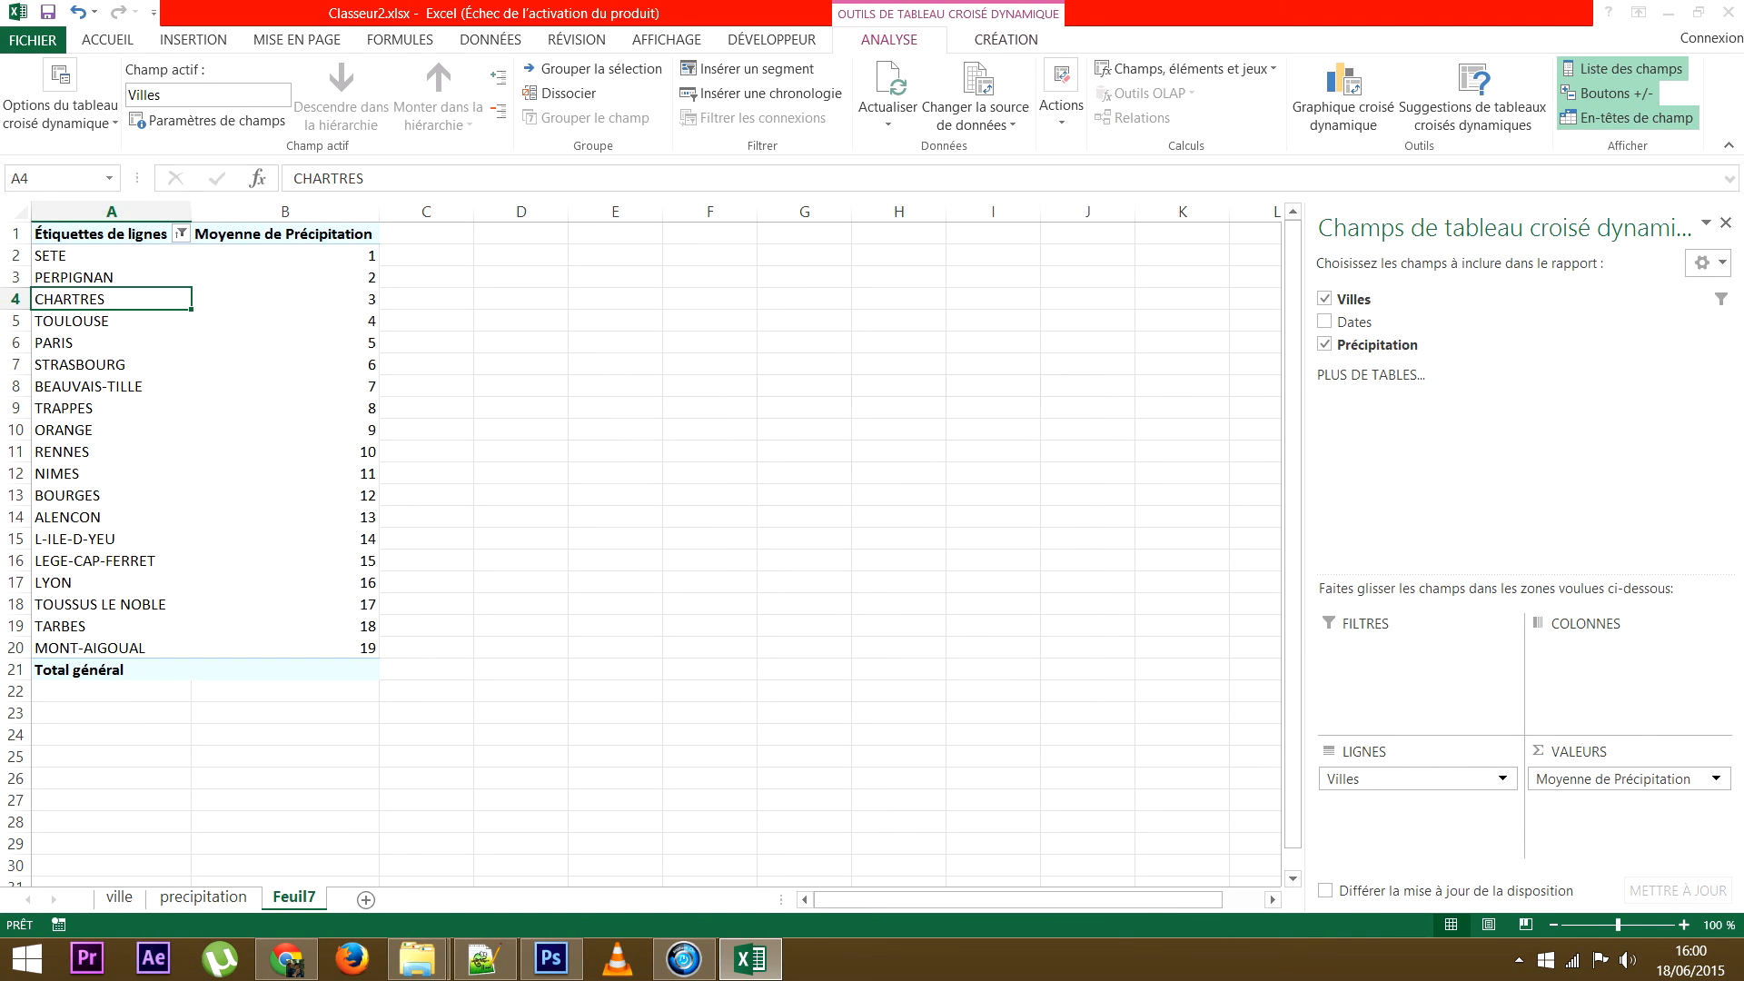
{"action": "left_click", "coordinate": [799, 516]}
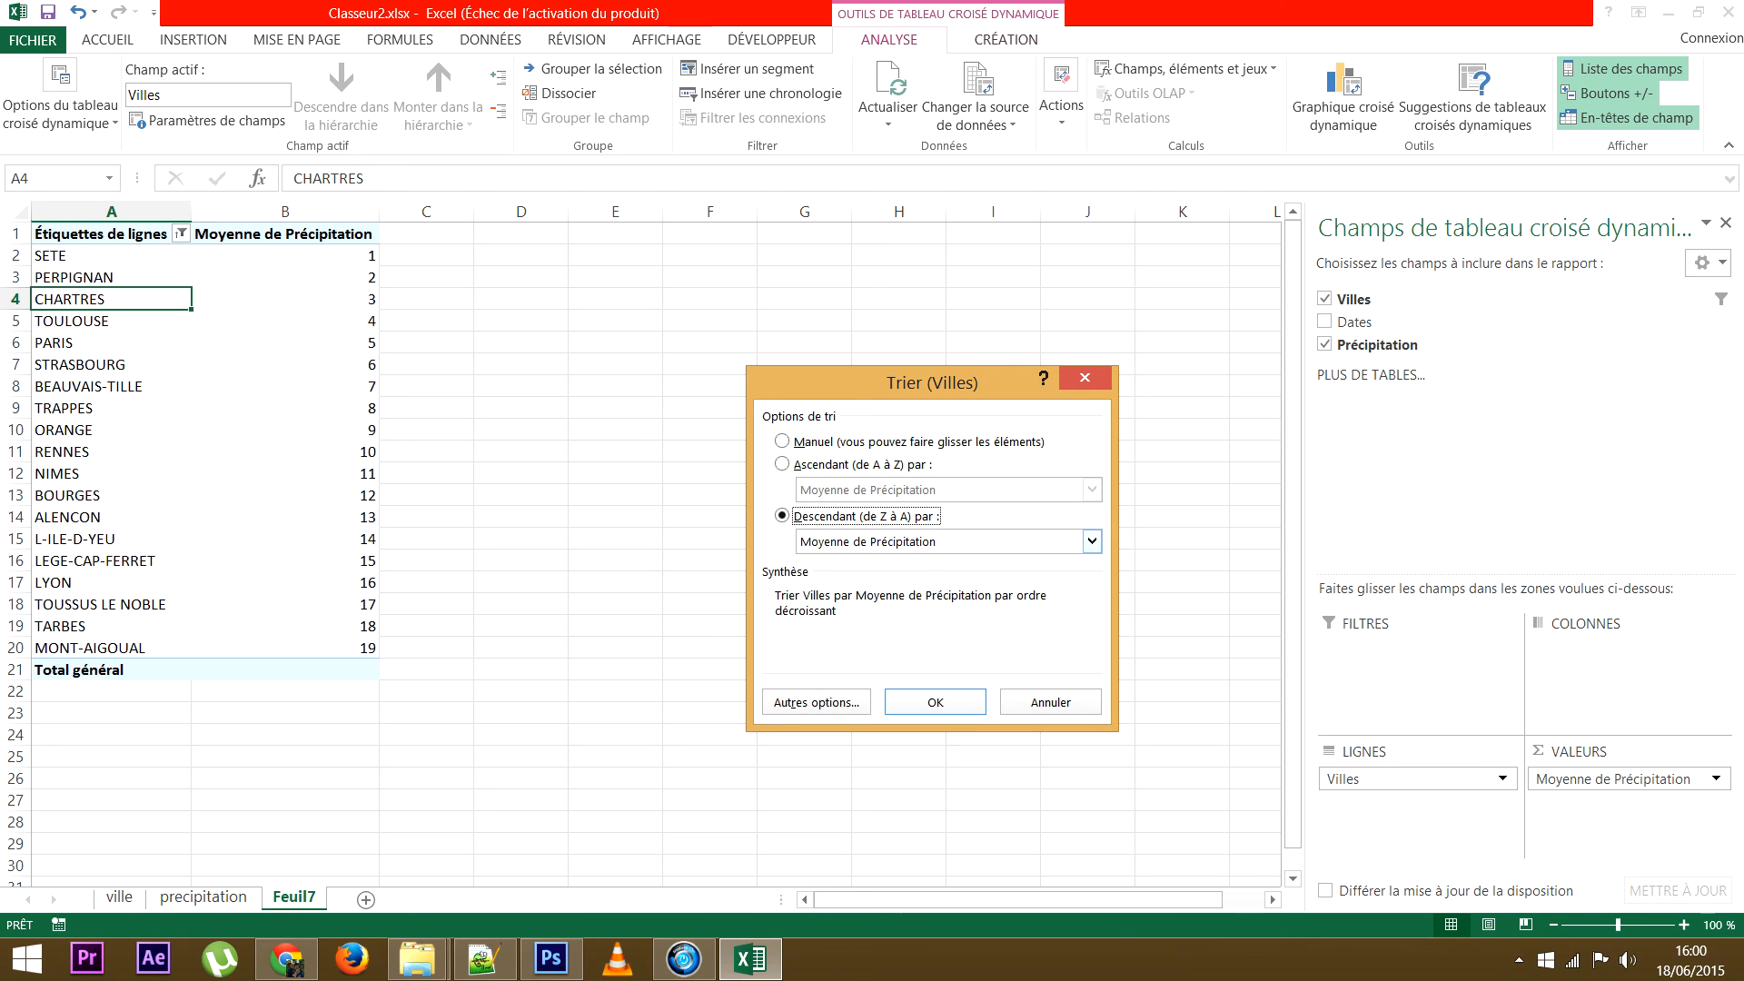
{"action": "left_click", "coordinate": [1092, 541]}
{"action": "left_click", "coordinate": [935, 577]}
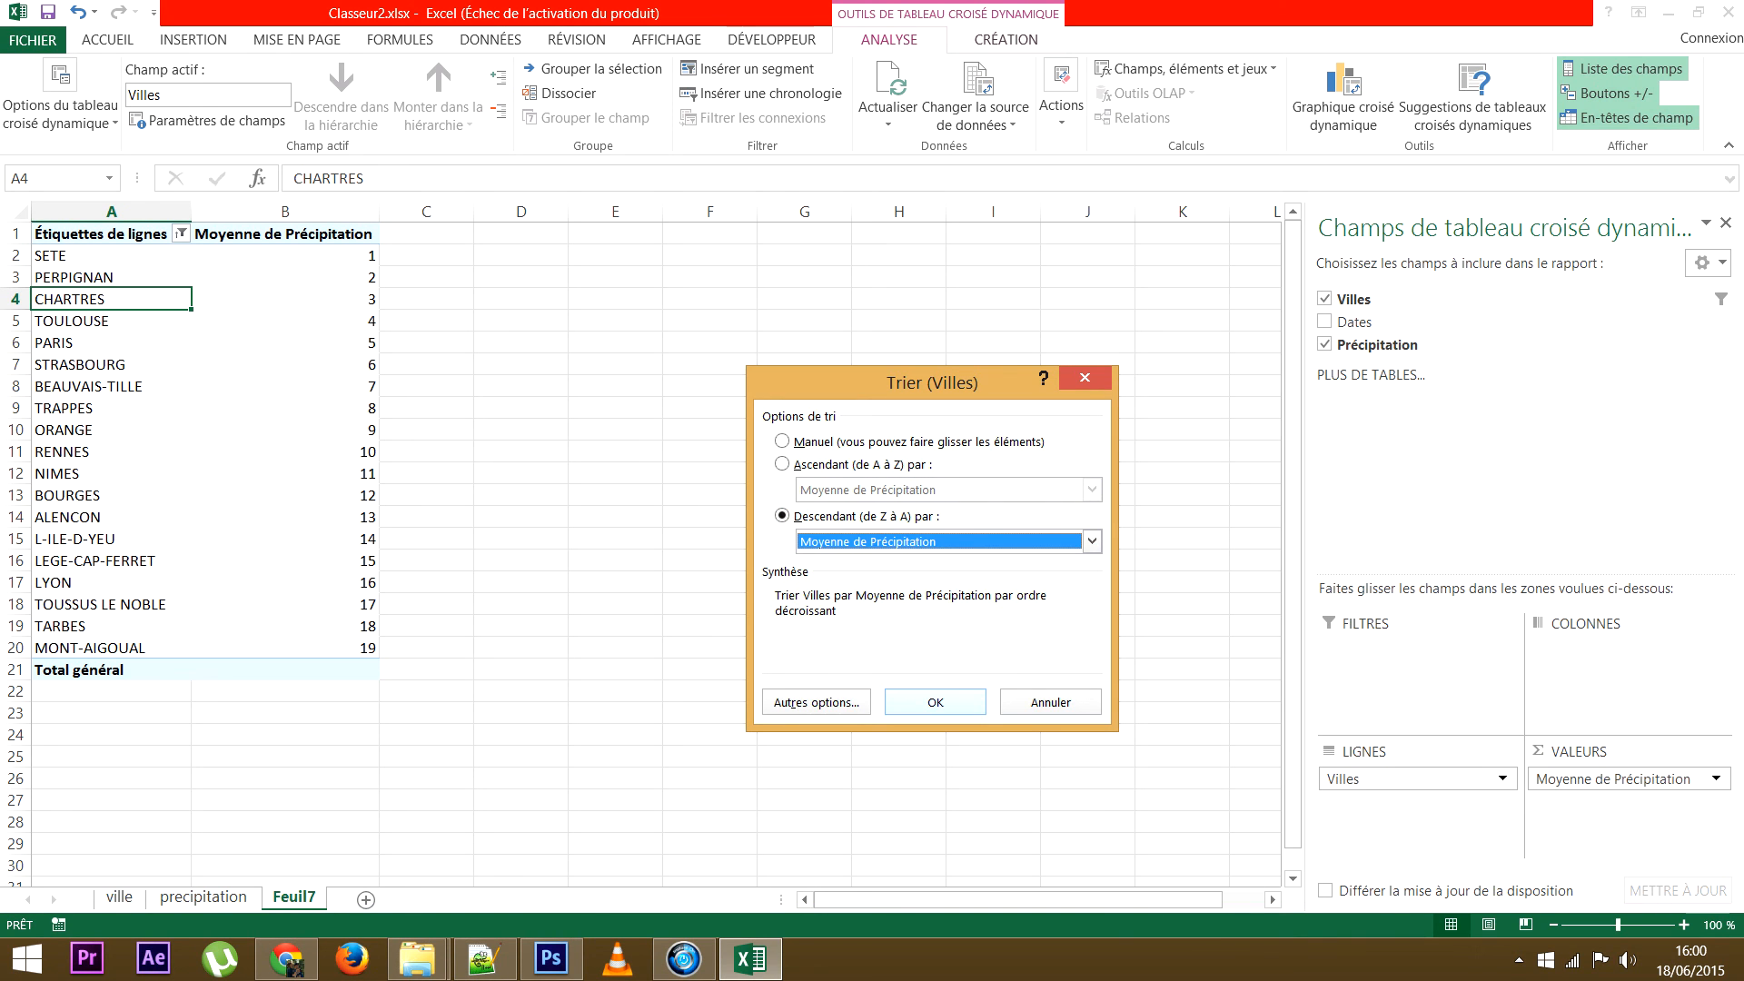
{"action": "key", "text": "Return"}
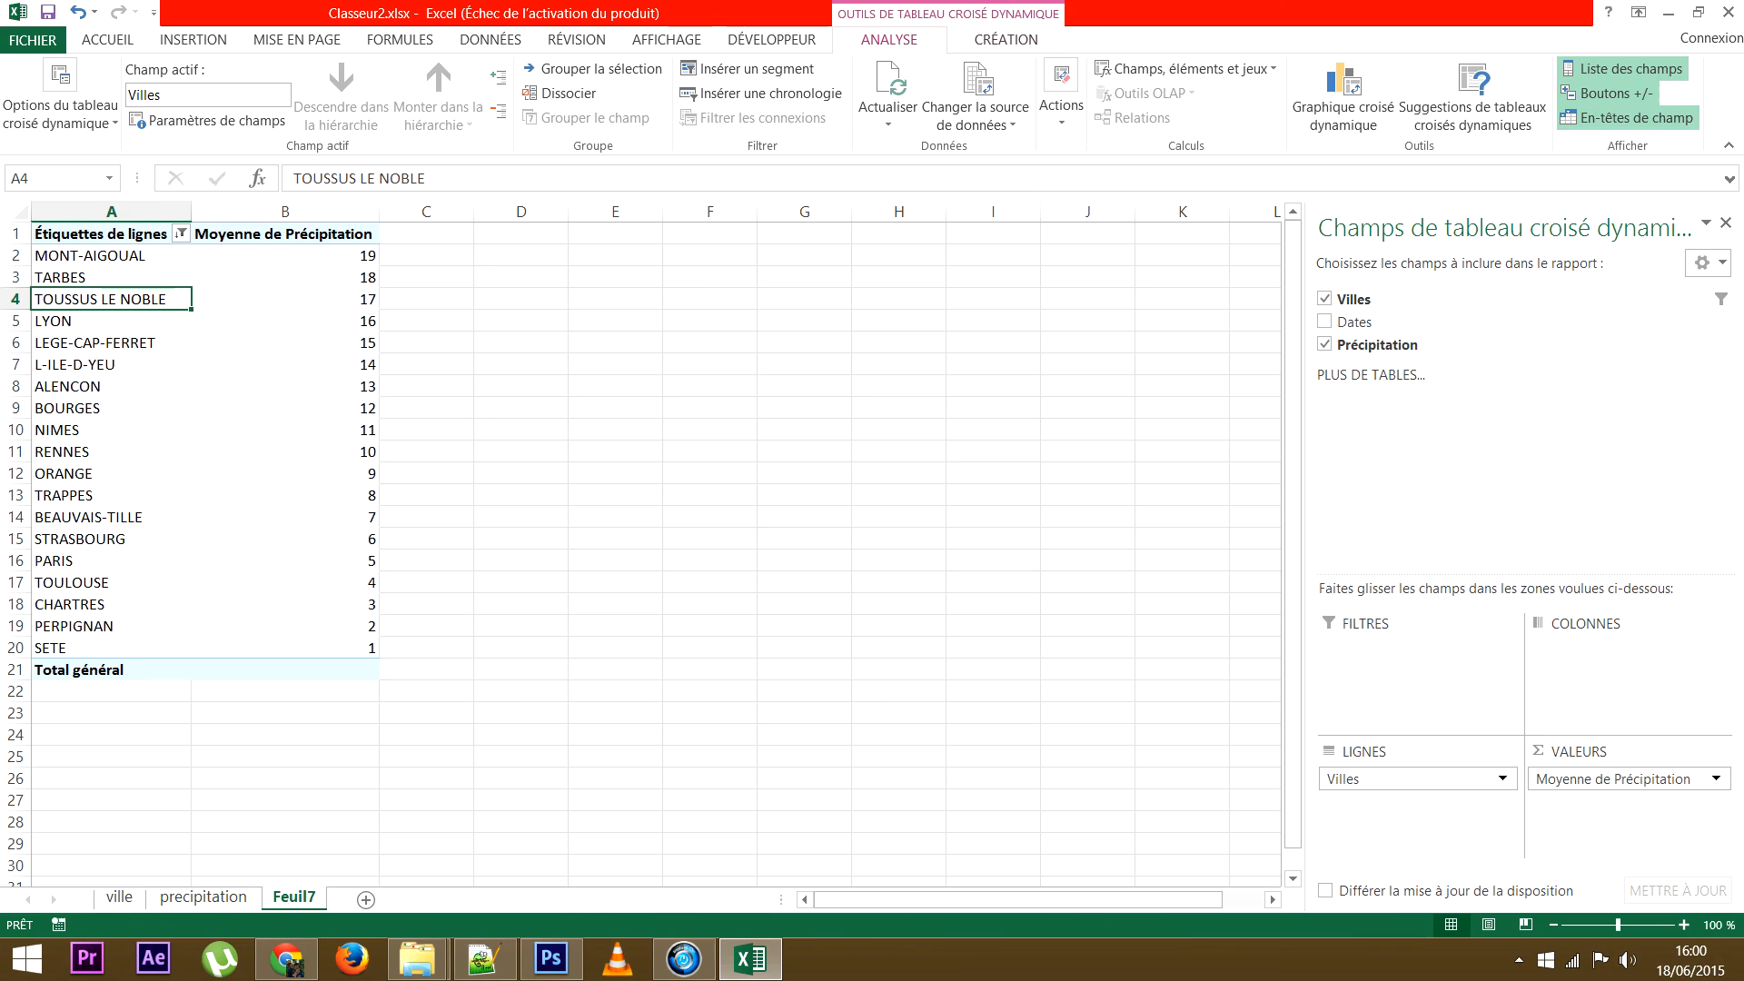